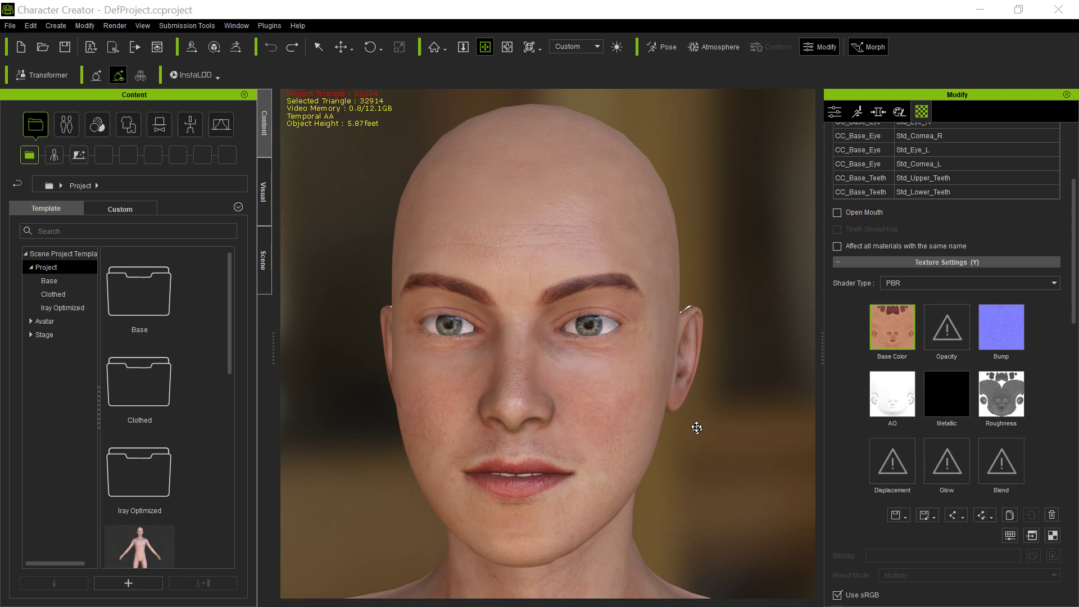
# Step: Apply Subdivision smoothing to the CC_Base avatar's mesh
pyautogui.moveTo(697, 427); pyautogui.dragTo(671, 400, button='right')
pyautogui.moveTo(616, 428); pyautogui.dragTo(626, 429, button='middle')
pyautogui.click(265, 250)
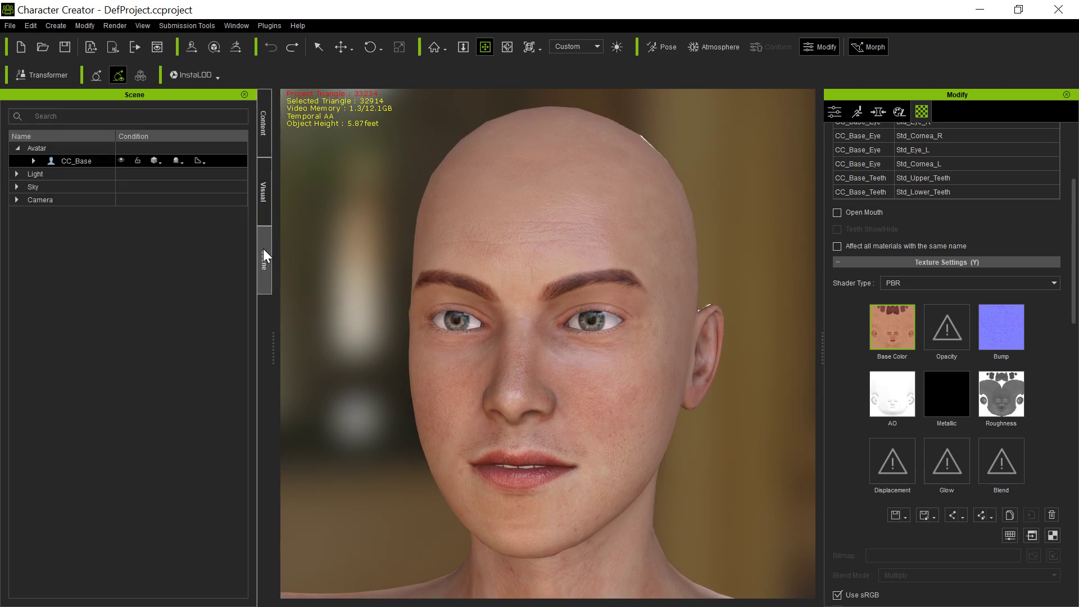
pyautogui.click(200, 161)
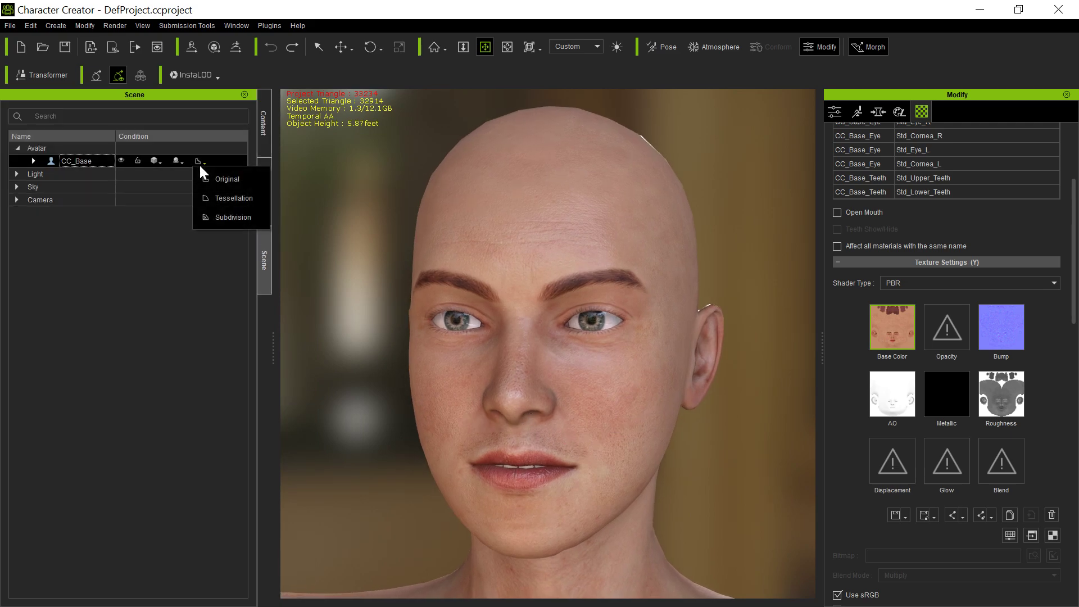
pyautogui.click(219, 218)
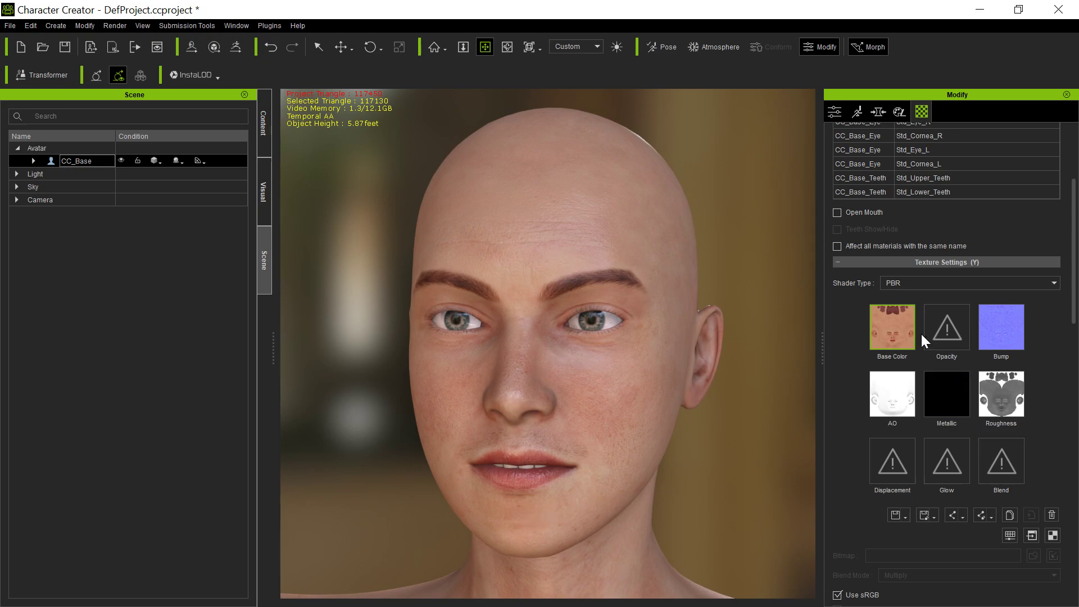
# Step: Open the Base Color texture of the Std_Skin_Head material in Photoshop for external editing
pyautogui.scroll(3, 1055, 225)
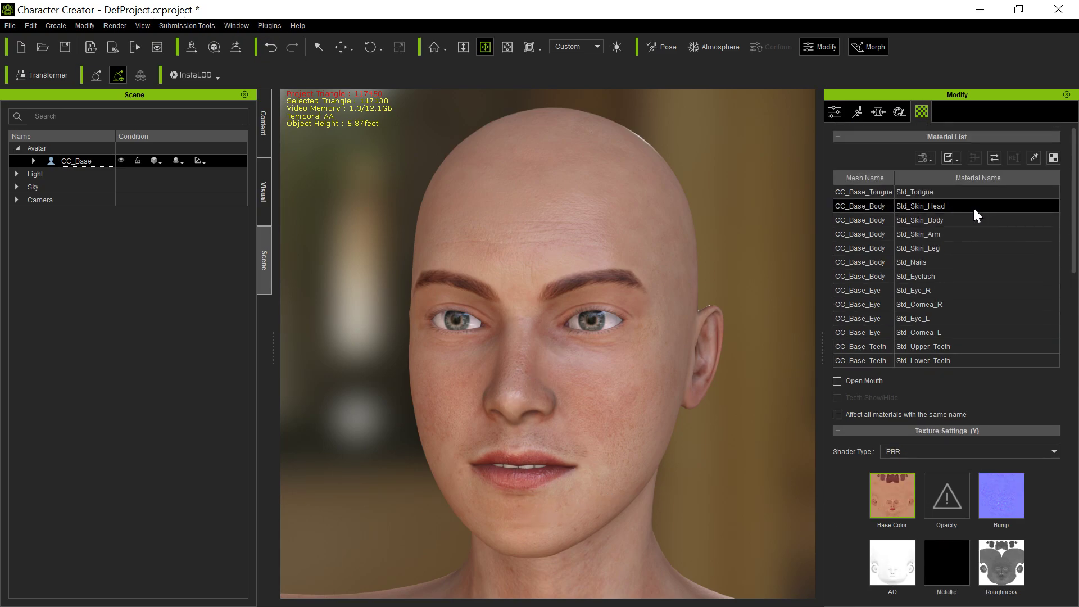
pyautogui.scroll(-4, 853, 531)
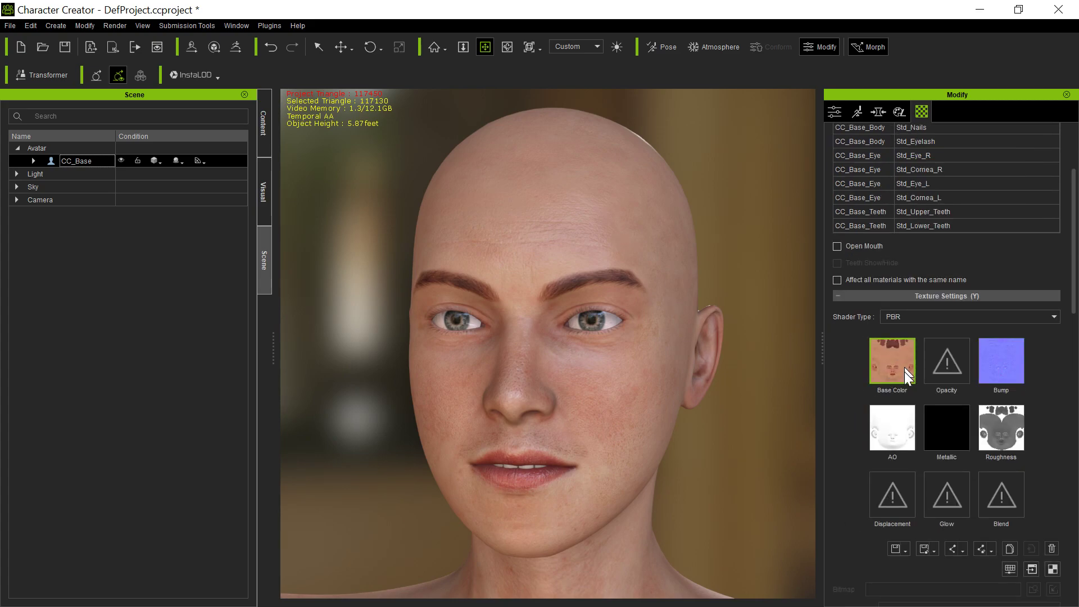
pyautogui.scroll(-2, 844, 408)
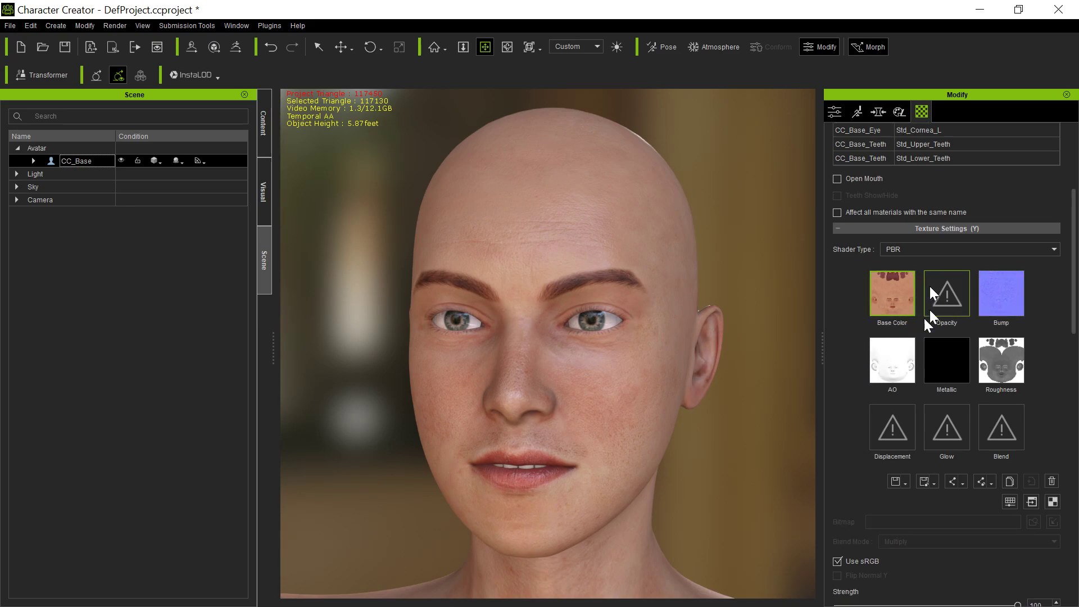
pyautogui.scroll(-1, 832, 393)
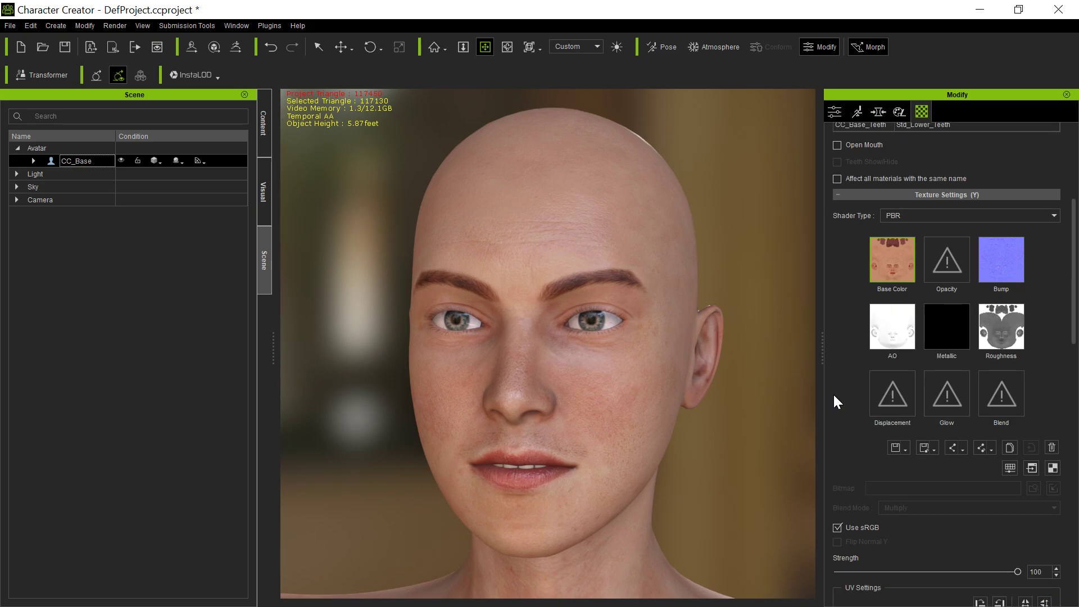
pyautogui.scroll(-1, 843, 400)
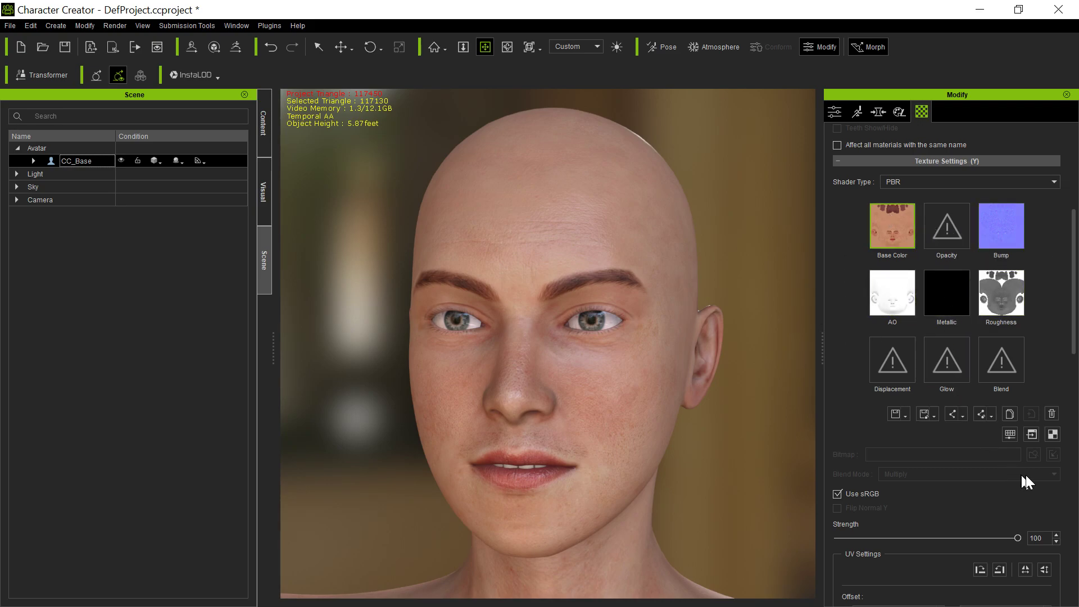
pyautogui.click(1030, 436)
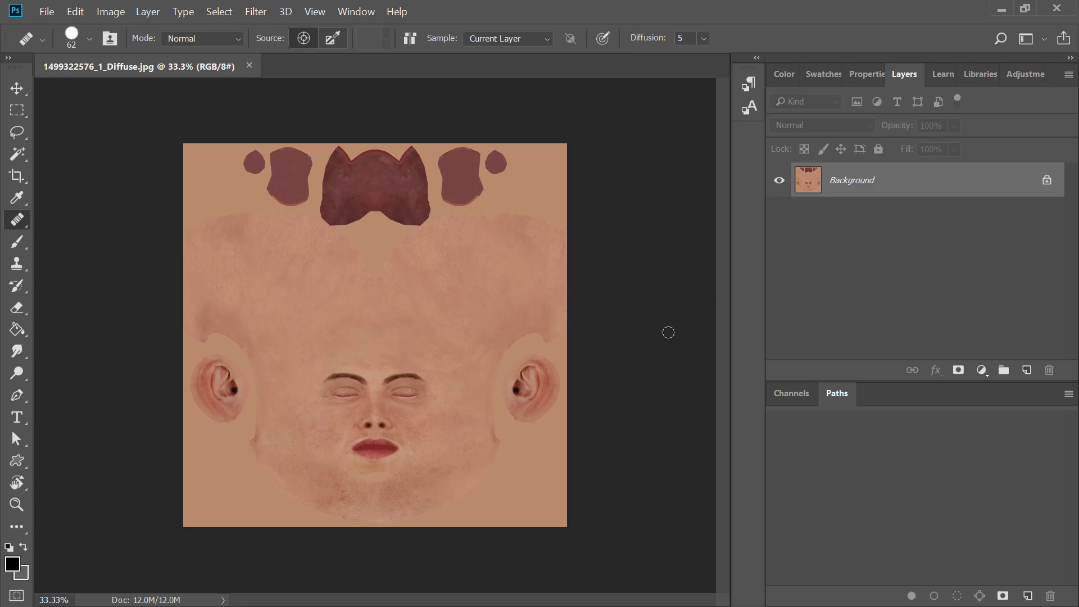
# Step: Place the Post17-Skin-Scrape image onto the face texture and enlarge it to about 350%
pyautogui.hotkey('ctrl', '+')
pyautogui.hotkey('ctrl', '+')
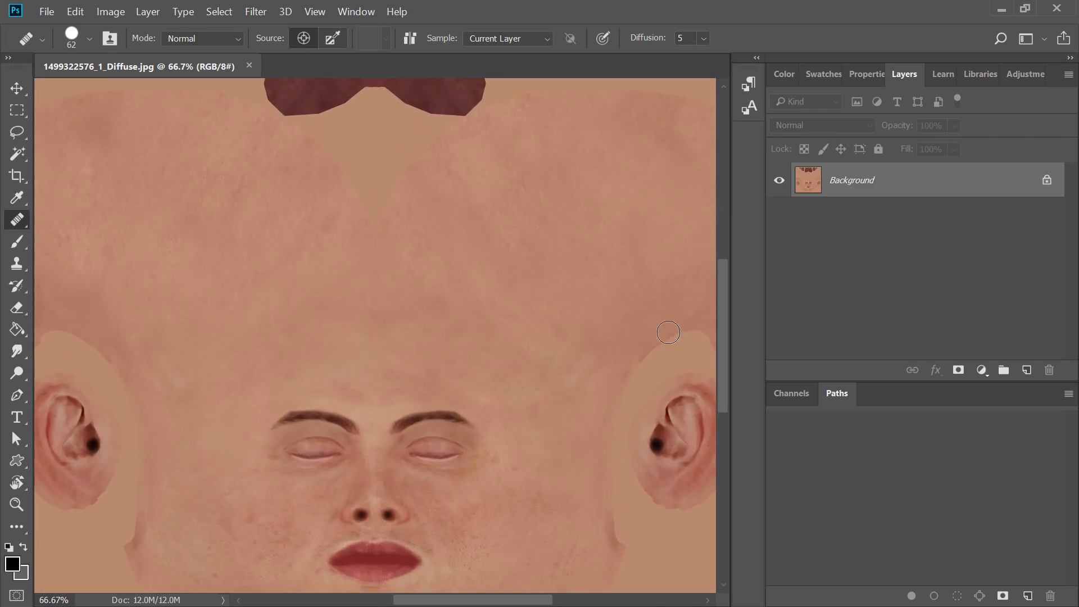
pyautogui.scroll(-5, 668, 332)
pyautogui.scroll(2, 668, 332)
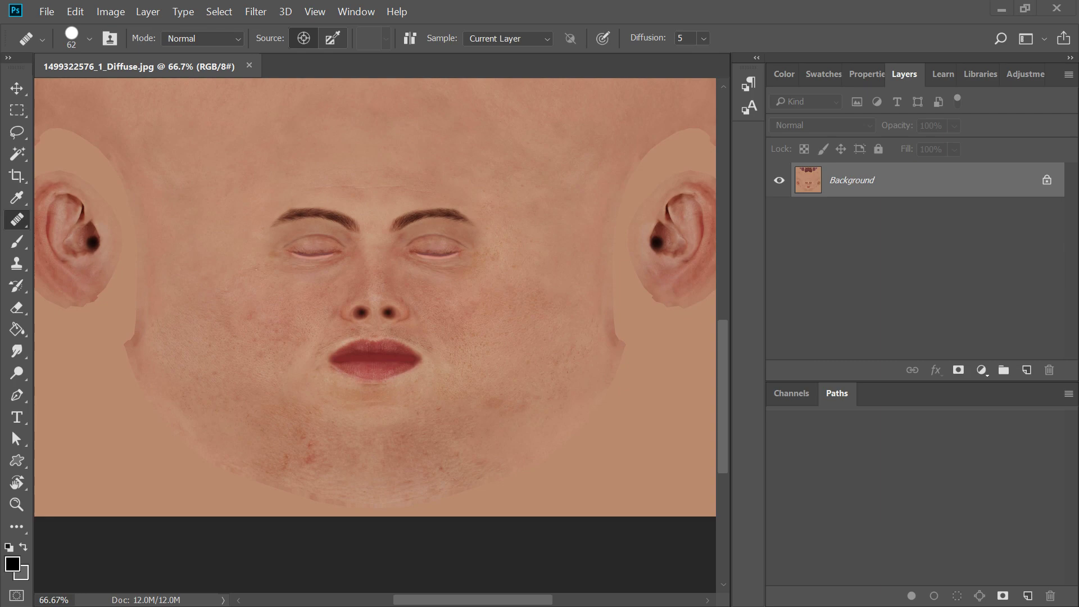
pyautogui.moveTo(0, 253); pyautogui.dragTo(503, 345)
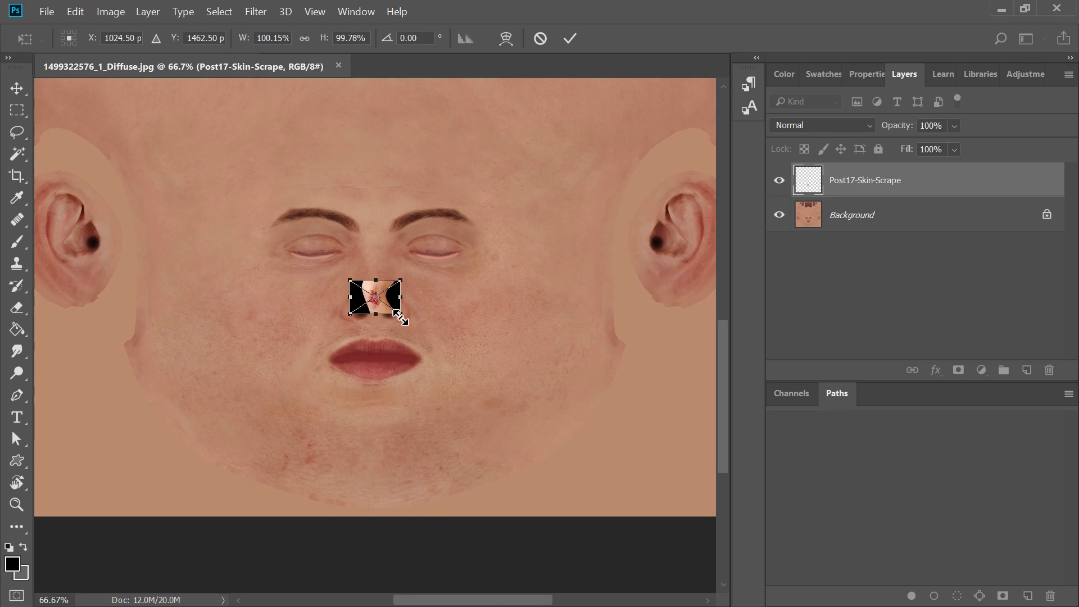
pyautogui.keyDown('ctrl'); pyautogui.moveTo(401, 317); pyautogui.dragTo(457, 368); pyautogui.keyUp('ctrl')
pyautogui.hotkey('ctrl', 'z')
pyautogui.moveTo(400, 312); pyautogui.dragTo(529, 398)
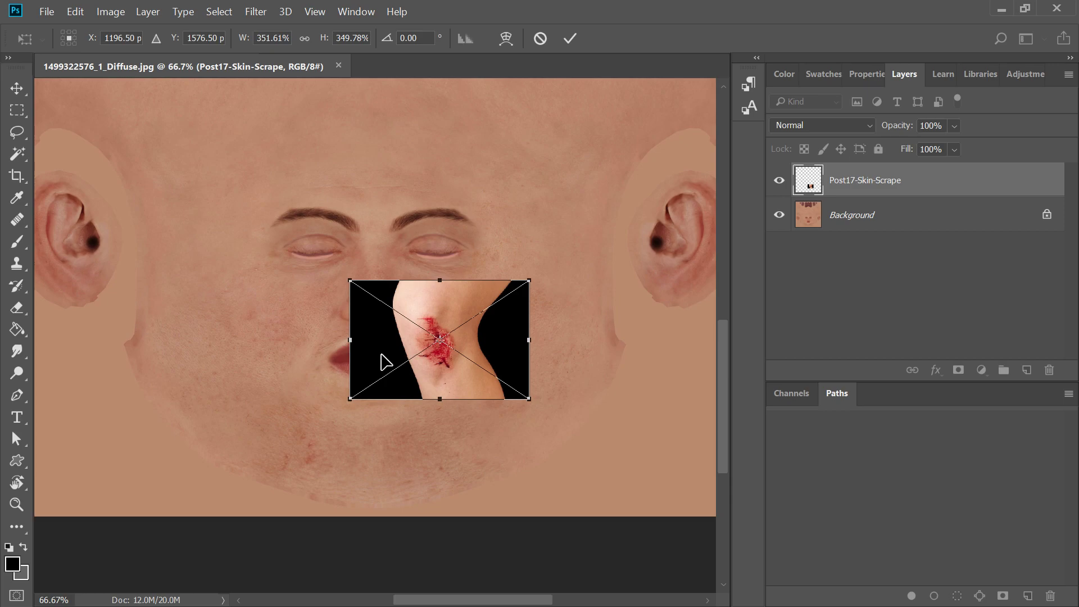
# Step: Position the scrape image over the cheek beside the mouth, rotate it about 28° clockwise and commit the placement
pyautogui.moveTo(382, 361); pyautogui.dragTo(430, 341)
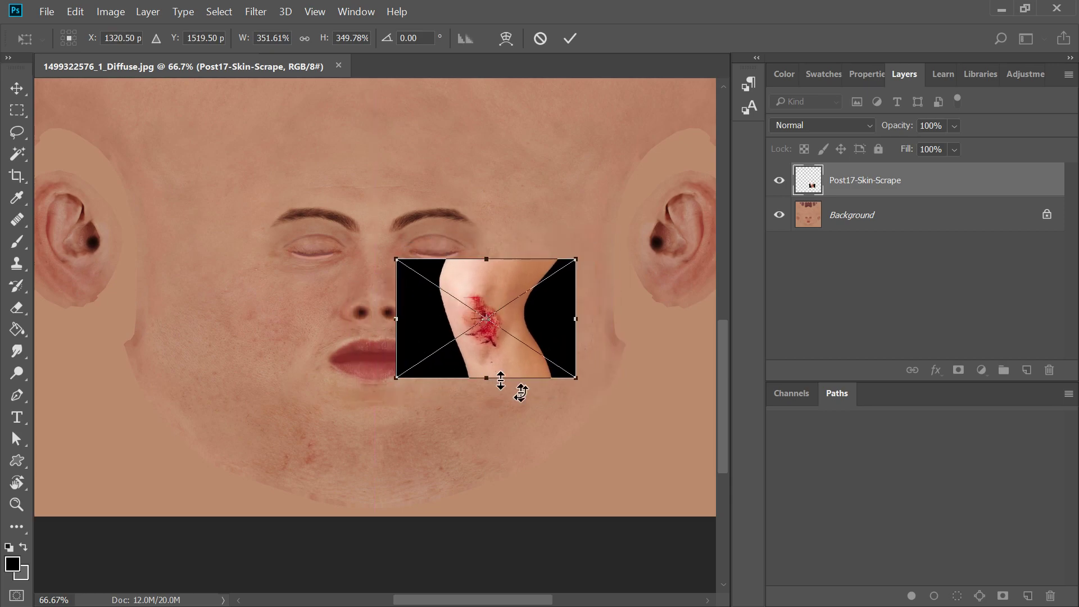
pyautogui.moveTo(583, 423); pyautogui.dragTo(516, 428)
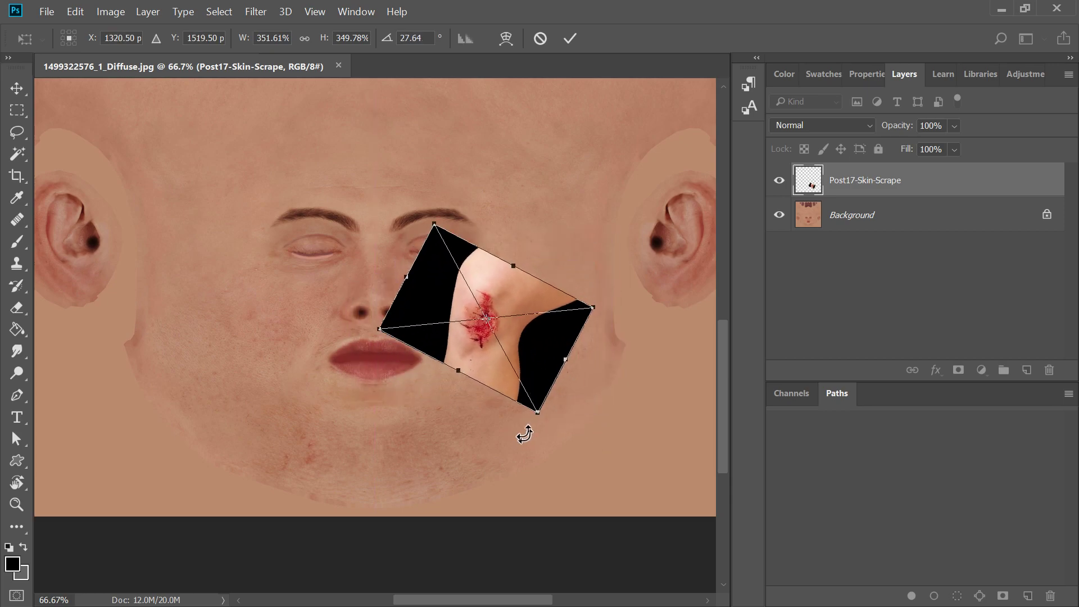
pyautogui.moveTo(443, 298); pyautogui.dragTo(416, 304)
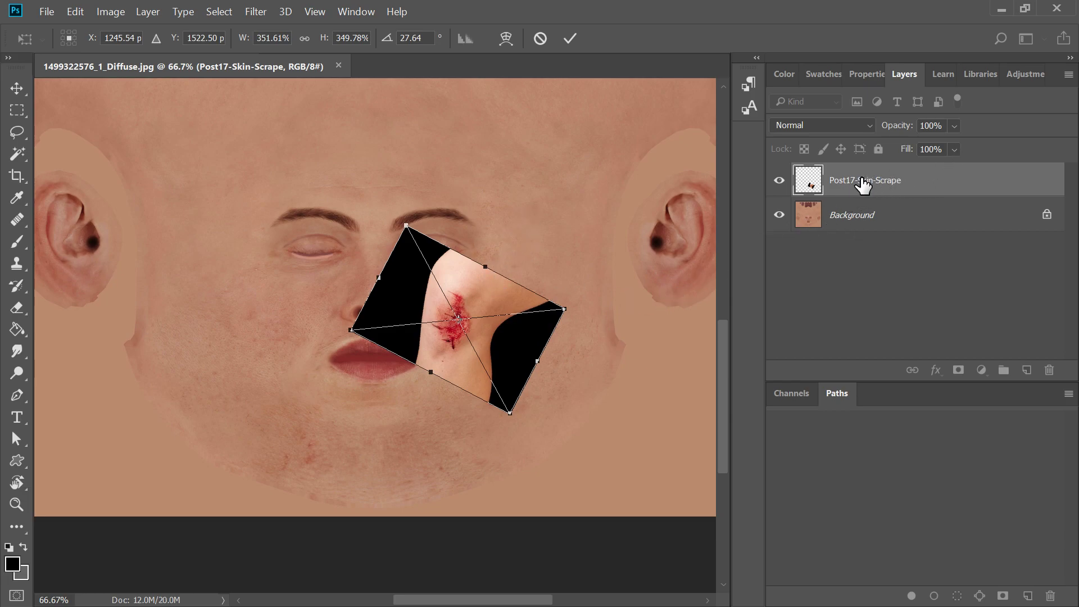
pyautogui.click(569, 38)
# Step: Rasterize the Post17-Skin-Scrape smart object and erase its black background and surplus skin around the wound
pyautogui.press('j')
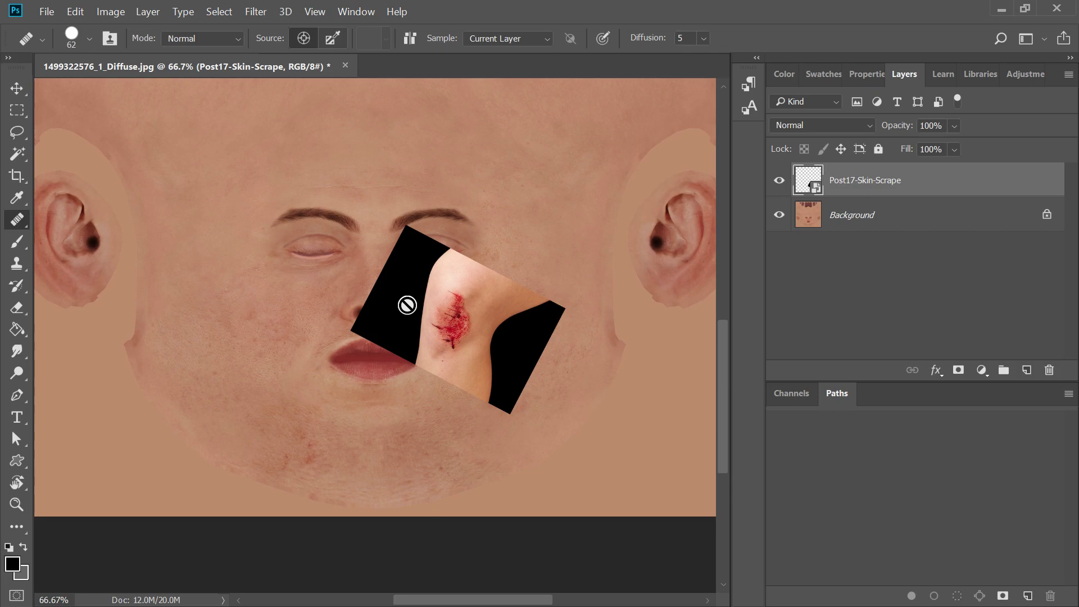
pyautogui.press('e')
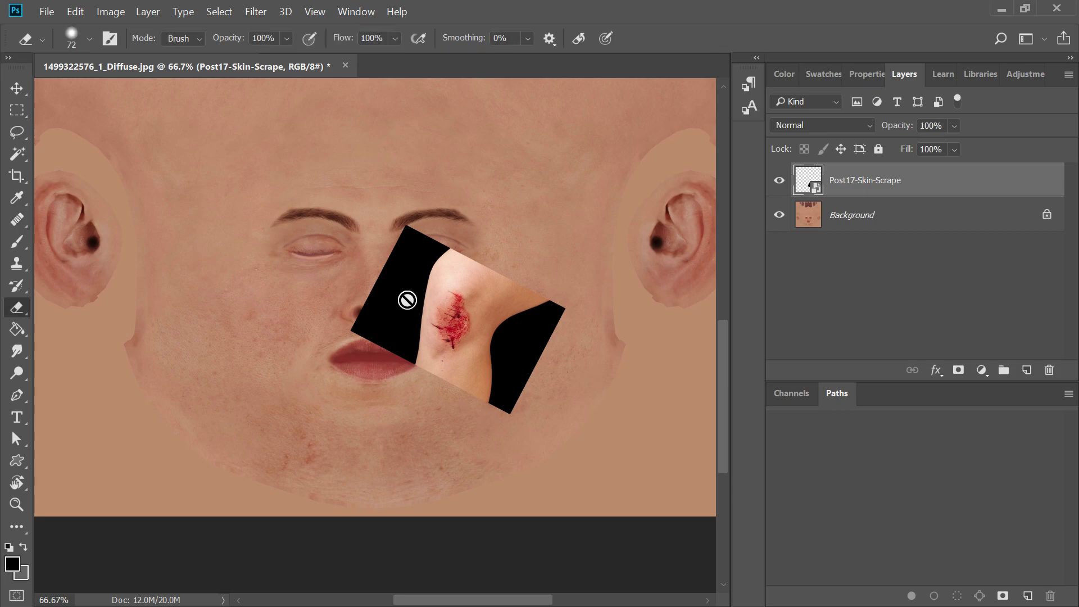
pyautogui.click(406, 300)
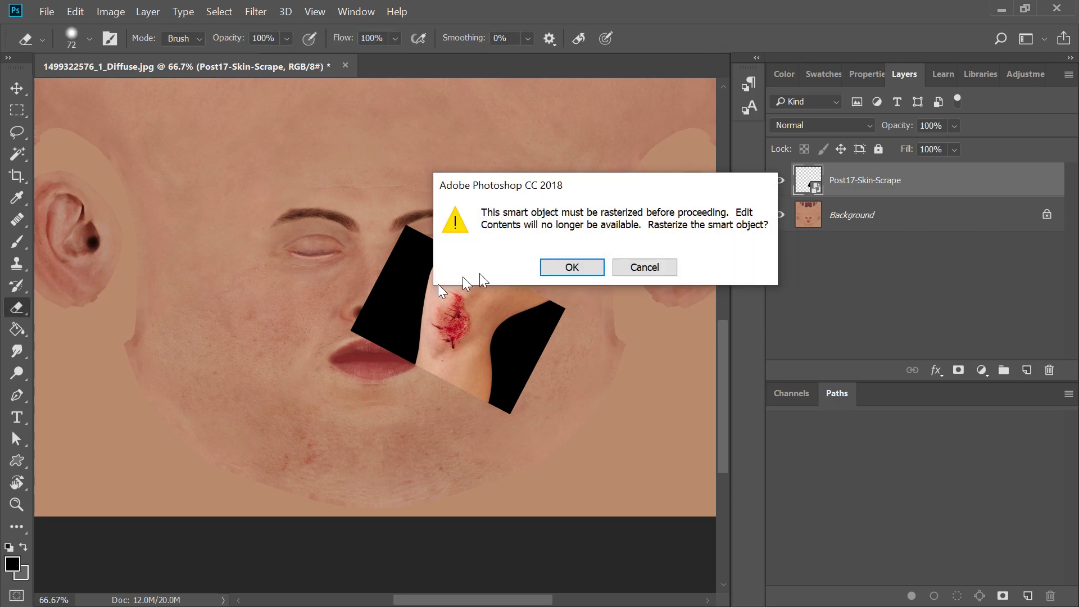
pyautogui.click(559, 270)
pyautogui.moveTo(451, 252)
pyautogui.mouseDown()
pyautogui.moveTo(429, 273)
pyautogui.moveTo(427, 243)
pyautogui.moveTo(406, 241)
pyautogui.moveTo(355, 333)
pyautogui.moveTo(403, 255)
pyautogui.moveTo(410, 297)
pyautogui.moveTo(421, 285)
pyautogui.moveTo(417, 363)
pyautogui.moveTo(391, 328)
pyautogui.moveTo(396, 366)
pyautogui.mouseUp()
pyautogui.moveTo(472, 399)
pyautogui.mouseDown()
pyautogui.moveTo(522, 326)
pyautogui.moveTo(488, 360)
pyautogui.moveTo(545, 304)
pyautogui.moveTo(563, 305)
pyautogui.moveTo(495, 400)
pyautogui.moveTo(547, 308)
pyautogui.moveTo(539, 284)
pyautogui.moveTo(449, 264)
pyautogui.moveTo(420, 292)
pyautogui.moveTo(502, 254)
pyautogui.mouseUp()
pyautogui.moveTo(529, 289)
pyautogui.mouseDown()
pyautogui.moveTo(489, 381)
pyautogui.moveTo(440, 383)
pyautogui.mouseUp()
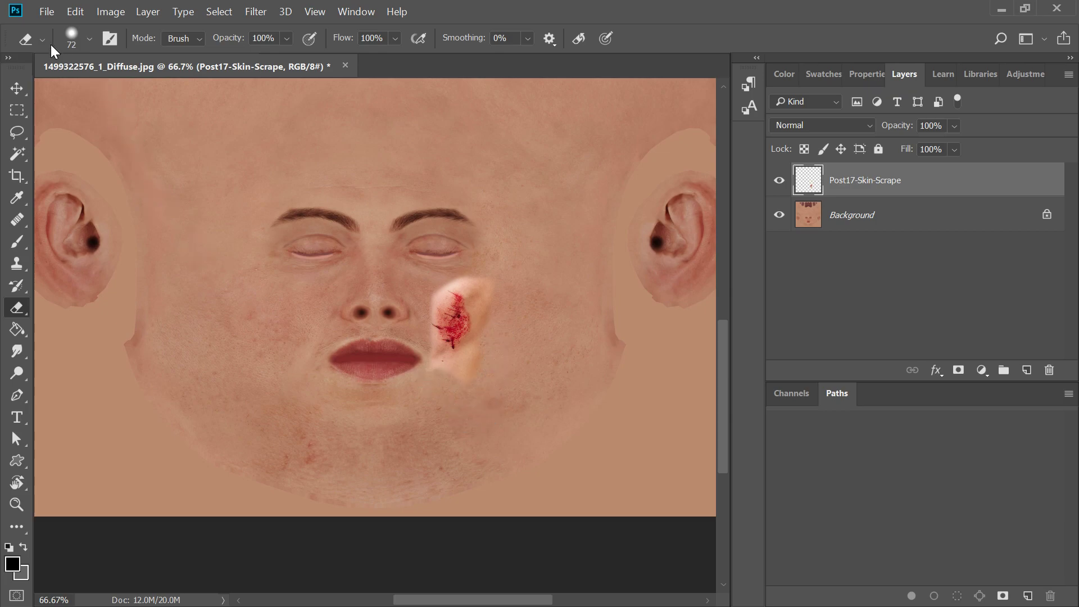
# Step: Trim the lower edge of the wound patch with a softer eraser and merge the scrape layer down into the Background
pyautogui.click(89, 39)
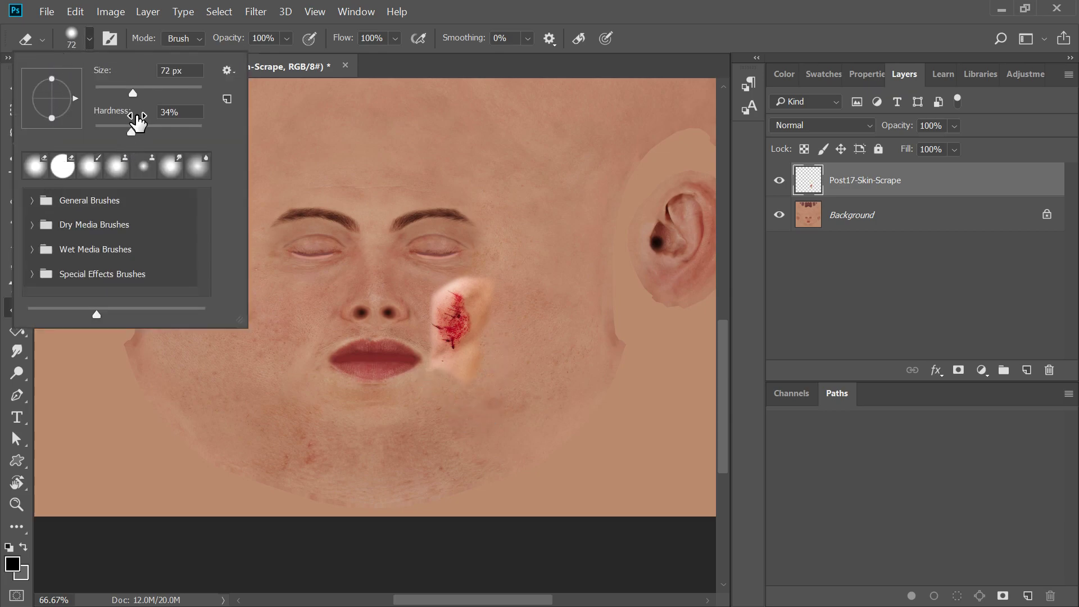
pyautogui.moveTo(133, 133)
pyautogui.mouseDown()
pyautogui.moveTo(109, 132)
pyautogui.moveTo(120, 127)
pyautogui.mouseUp()
pyautogui.click(518, 253)
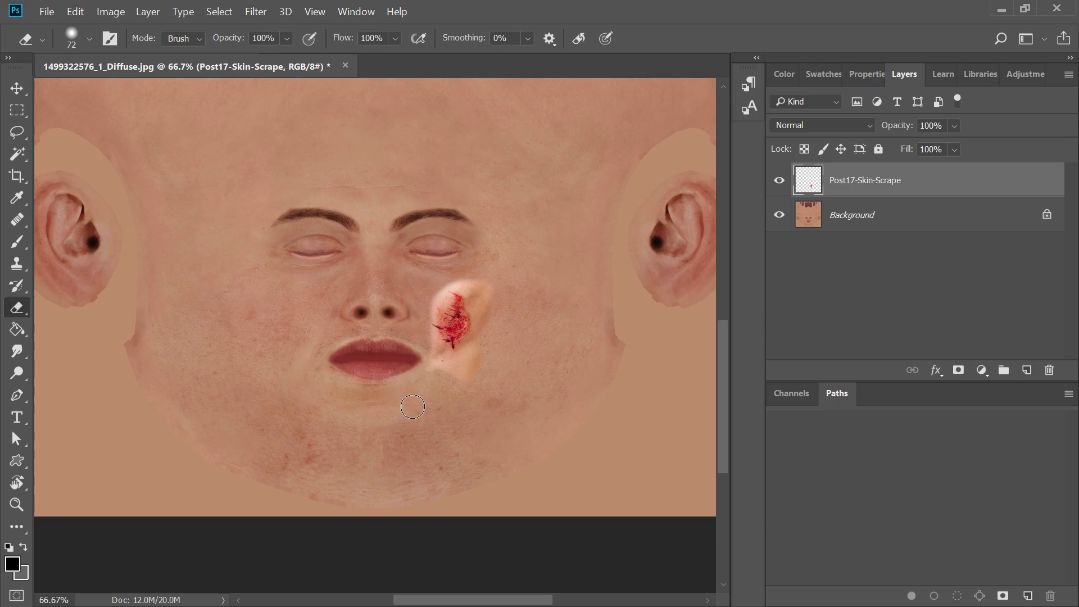
pyautogui.moveTo(481, 369)
pyautogui.mouseDown()
pyautogui.moveTo(429, 371)
pyautogui.moveTo(453, 373)
pyautogui.moveTo(500, 345)
pyautogui.mouseUp()
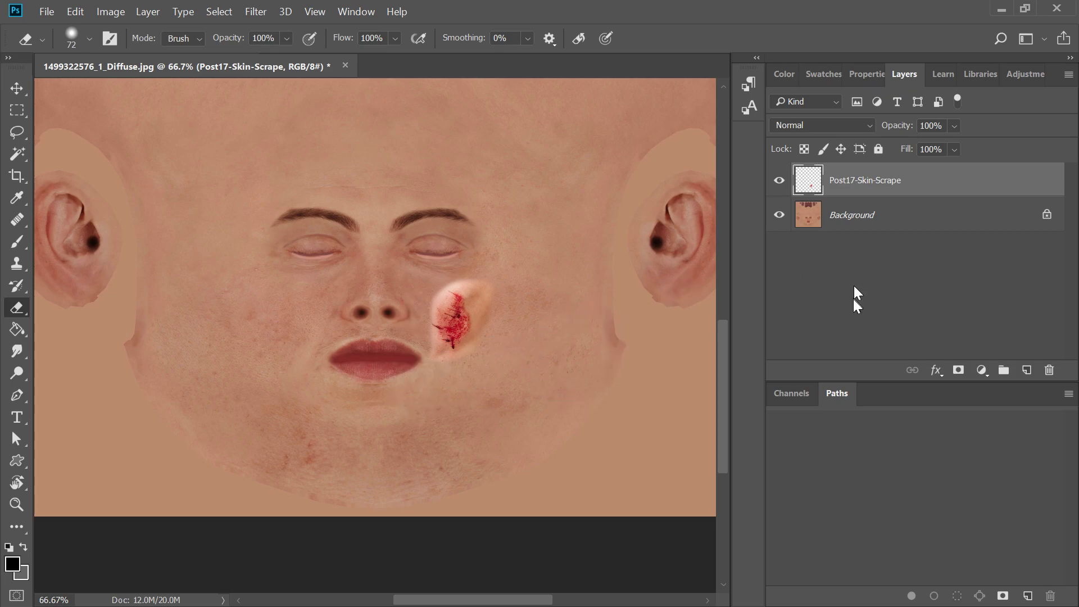
pyautogui.rightClick(913, 182)
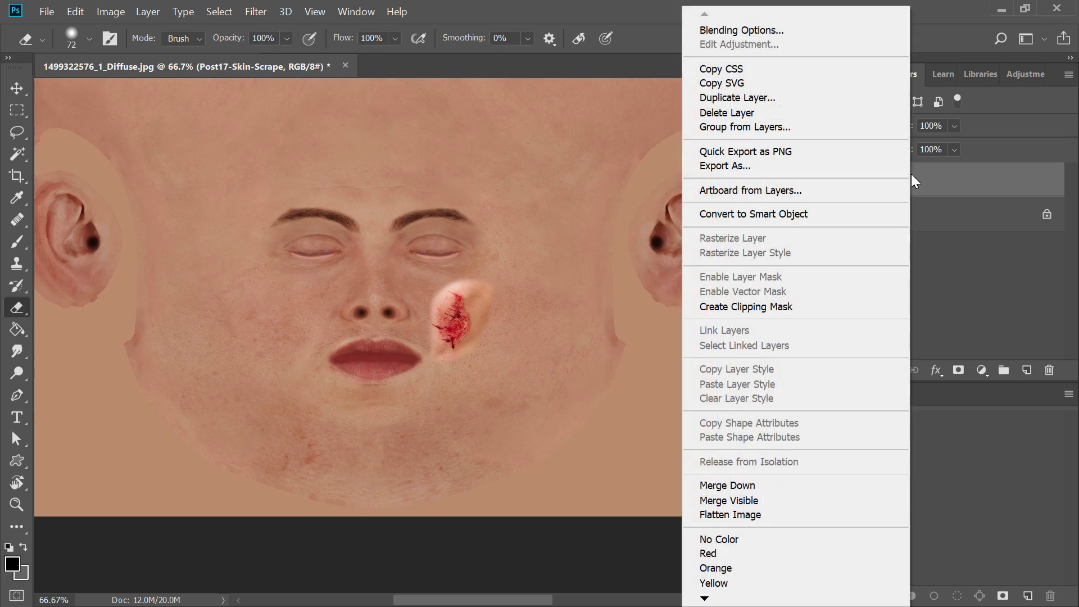
pyautogui.click(771, 487)
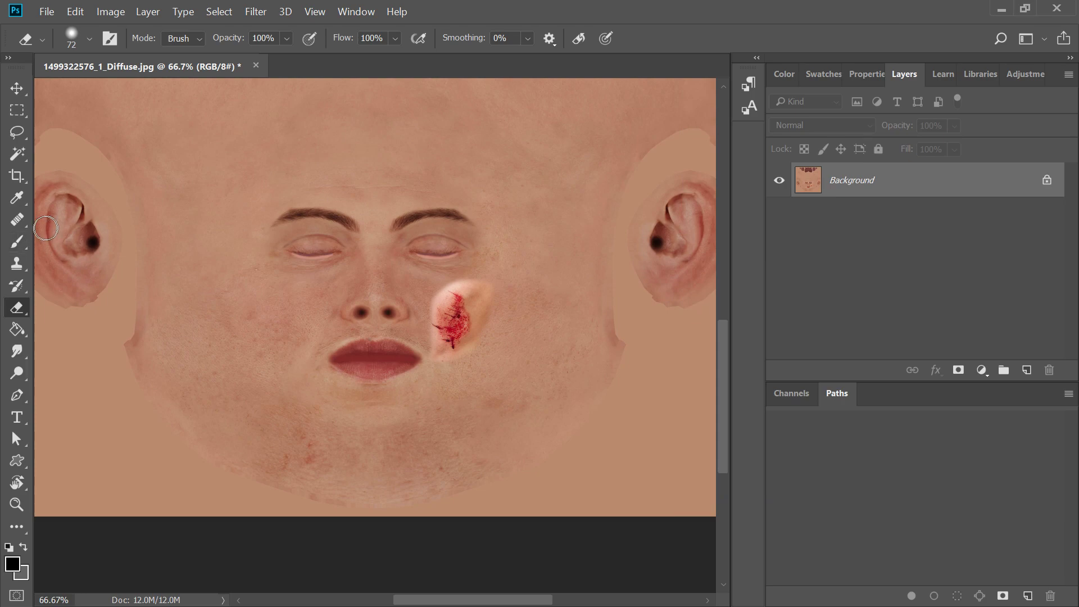
# Step: Blend the edges around the wound patch with the Healing Brush, sampling clean skin from the upper outer cheek
pyautogui.click(17, 220)
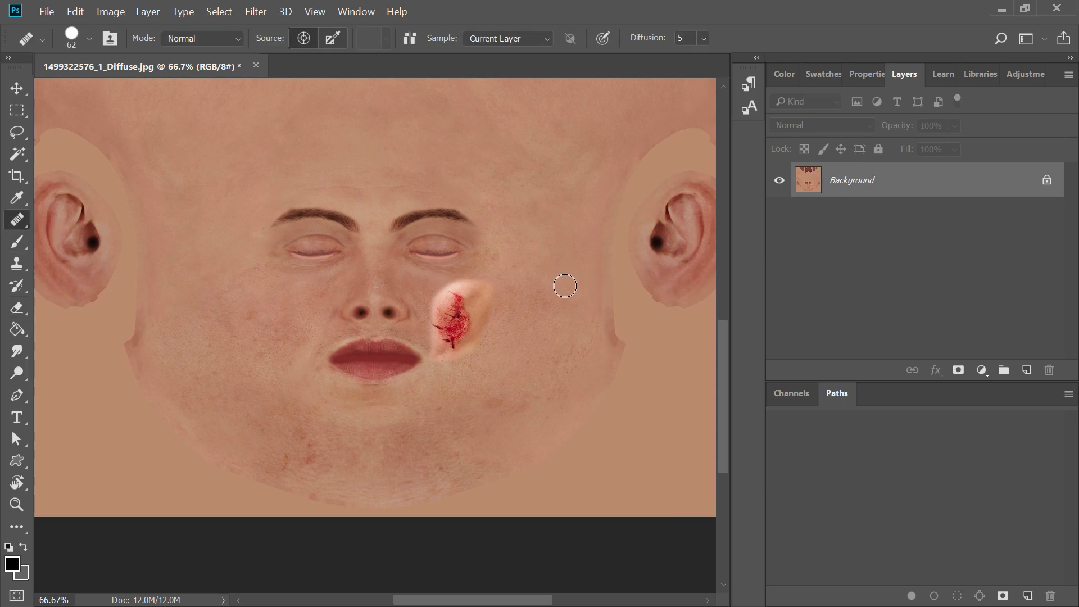
pyautogui.hotkey('ctrl', '+')
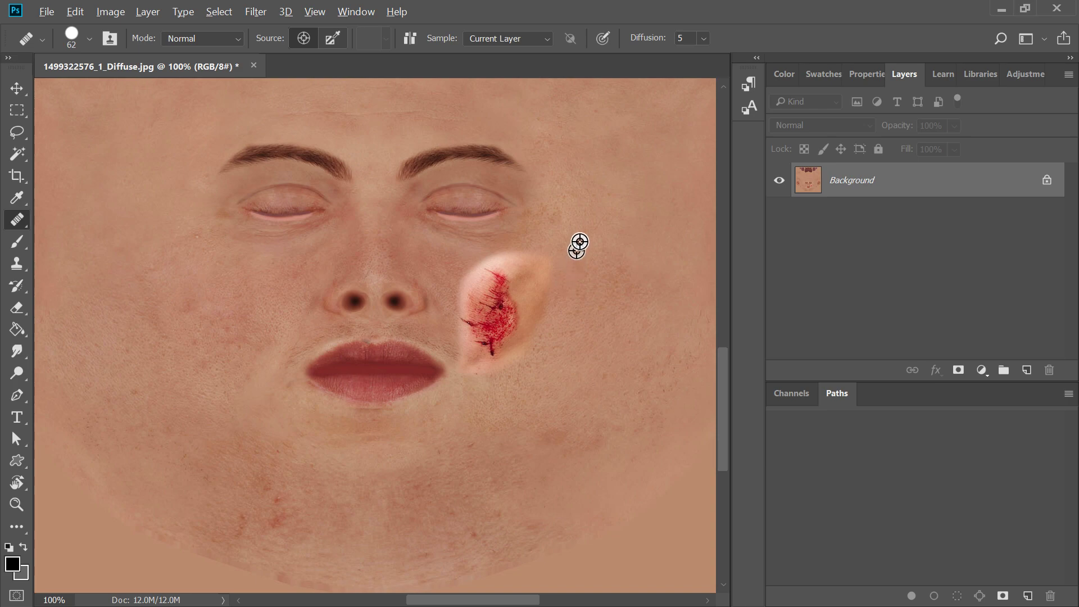
pyautogui.keyDown('alt'); pyautogui.click(580, 241); pyautogui.keyUp('alt')
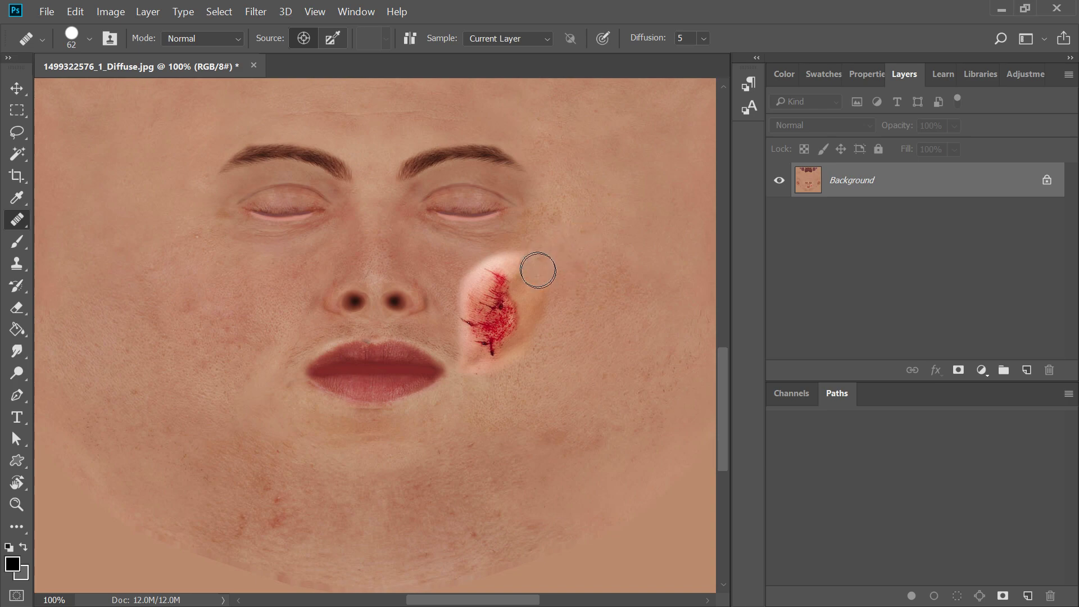
pyautogui.moveTo(539, 270); pyautogui.dragTo(549, 317)
pyautogui.click(549, 317)
pyautogui.click(534, 337)
pyautogui.moveTo(518, 373); pyautogui.dragTo(479, 386)
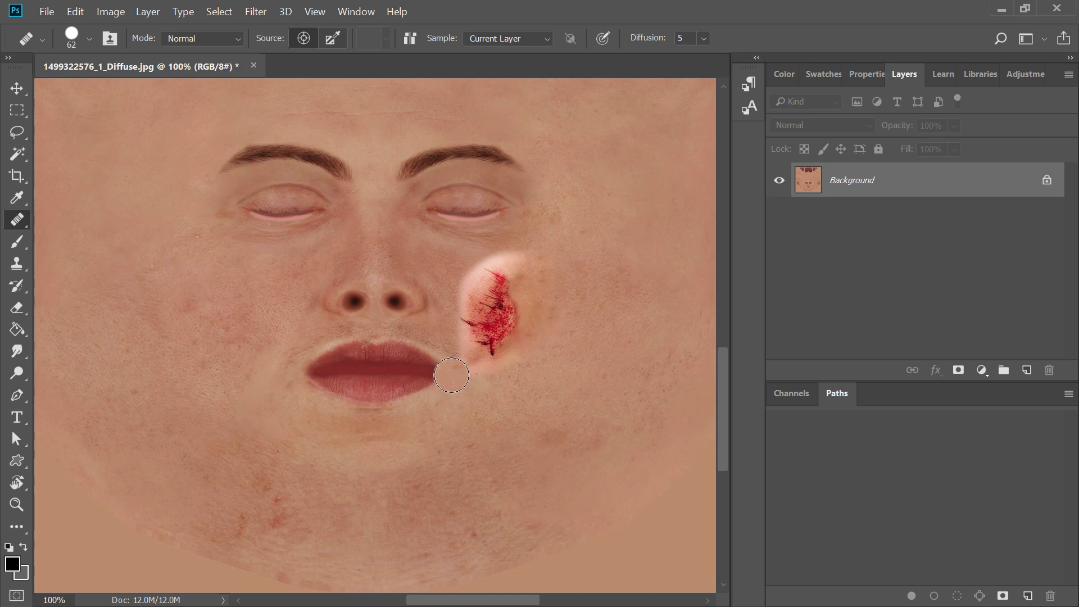
pyautogui.moveTo(451, 303)
pyautogui.mouseDown()
pyautogui.moveTo(483, 264)
pyautogui.moveTo(508, 262)
pyautogui.mouseUp()
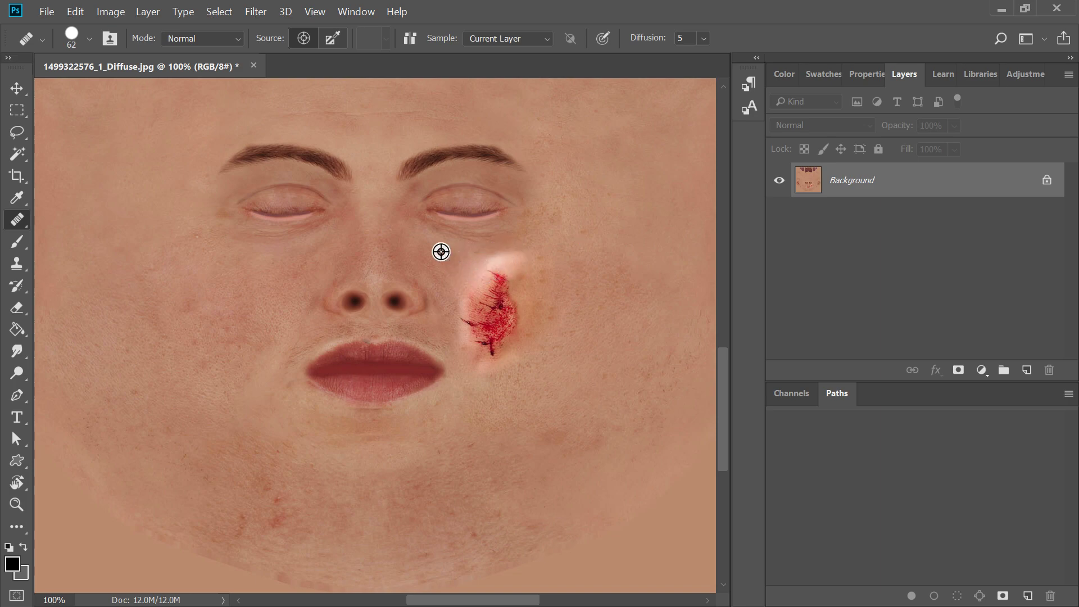
# Step: Heal the remaining pale skin around the wound with the Healing Brush, resampling from the cheek beside the nose
pyautogui.keyDown('alt'); pyautogui.click(440, 250); pyautogui.keyUp('alt')
pyautogui.click(537, 260)
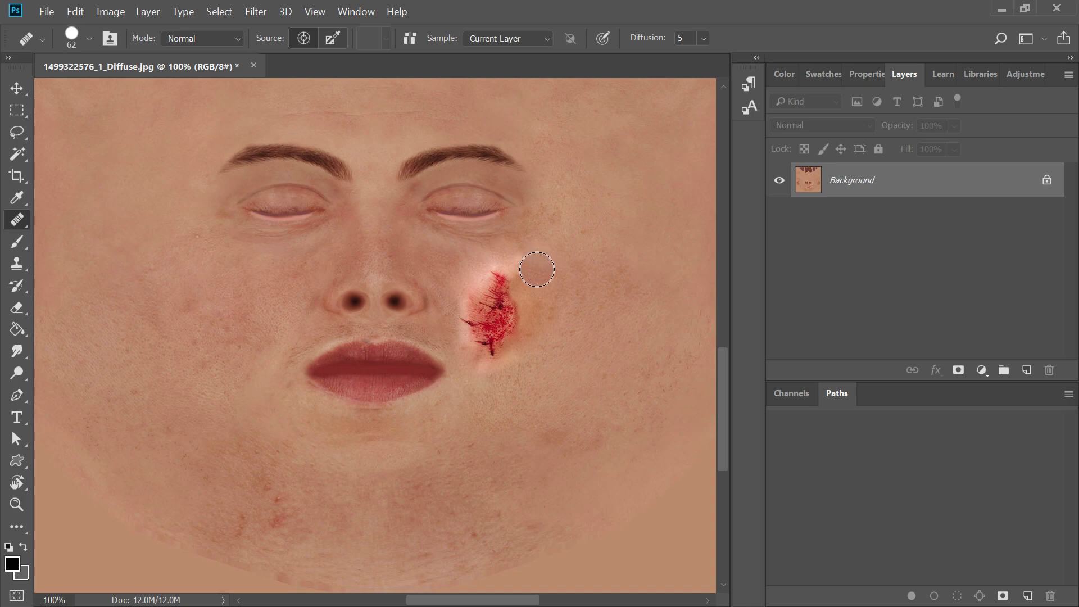
pyautogui.click(535, 268)
pyautogui.click(459, 293)
pyautogui.moveTo(460, 292); pyautogui.dragTo(468, 359)
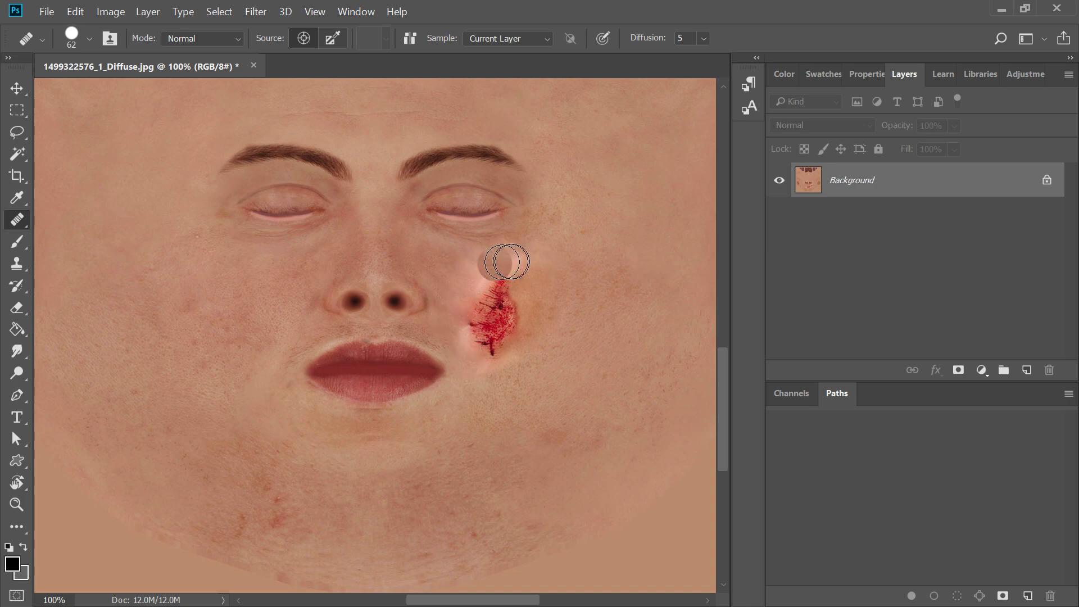
pyautogui.click(520, 258)
pyautogui.click(534, 375)
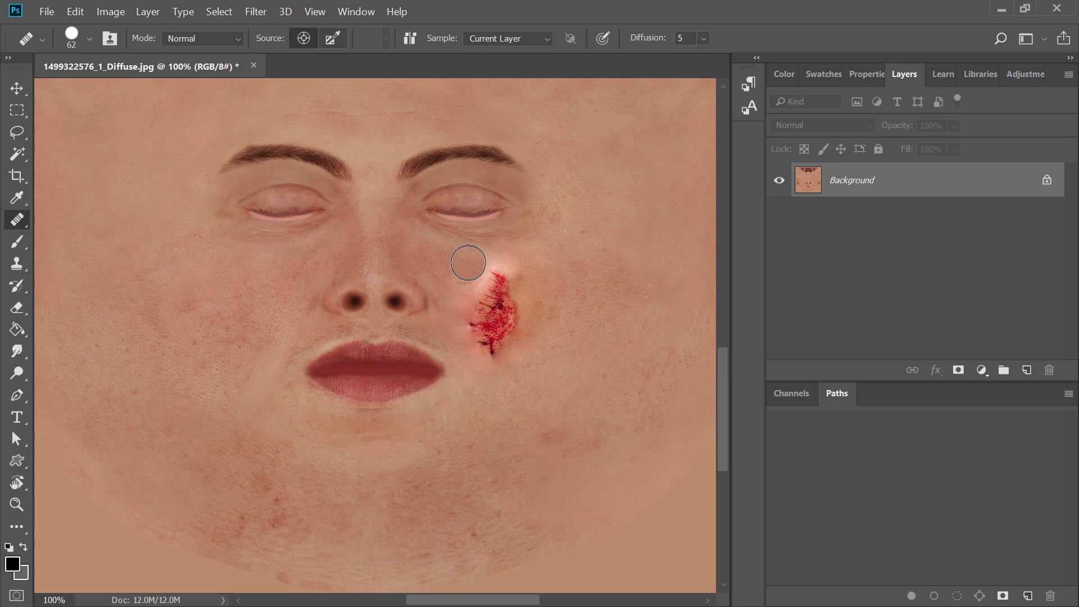
pyautogui.click(479, 272)
pyautogui.click(582, 303)
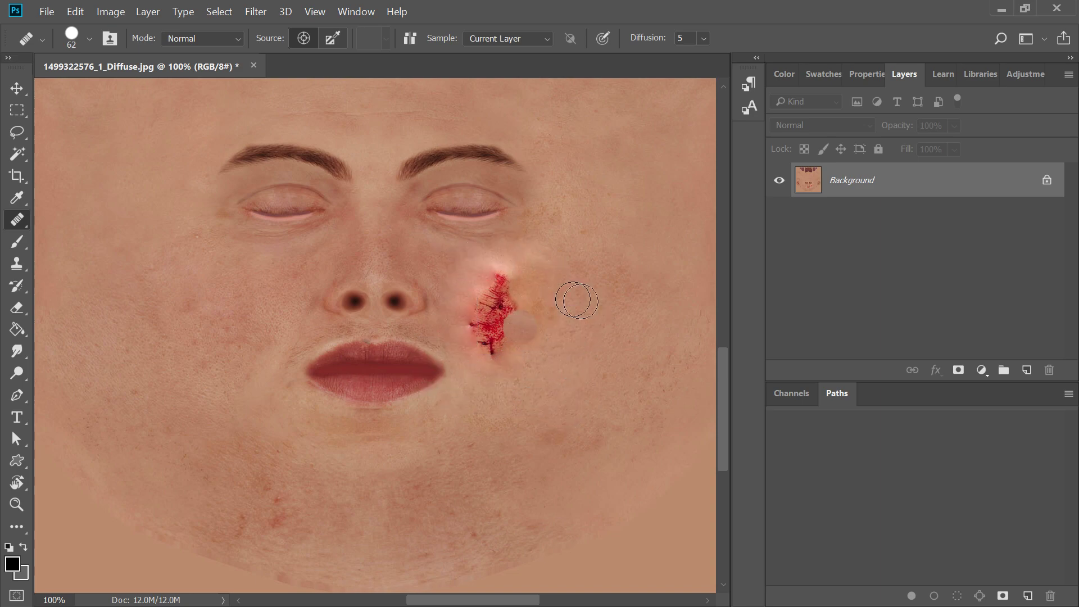
pyautogui.click(552, 366)
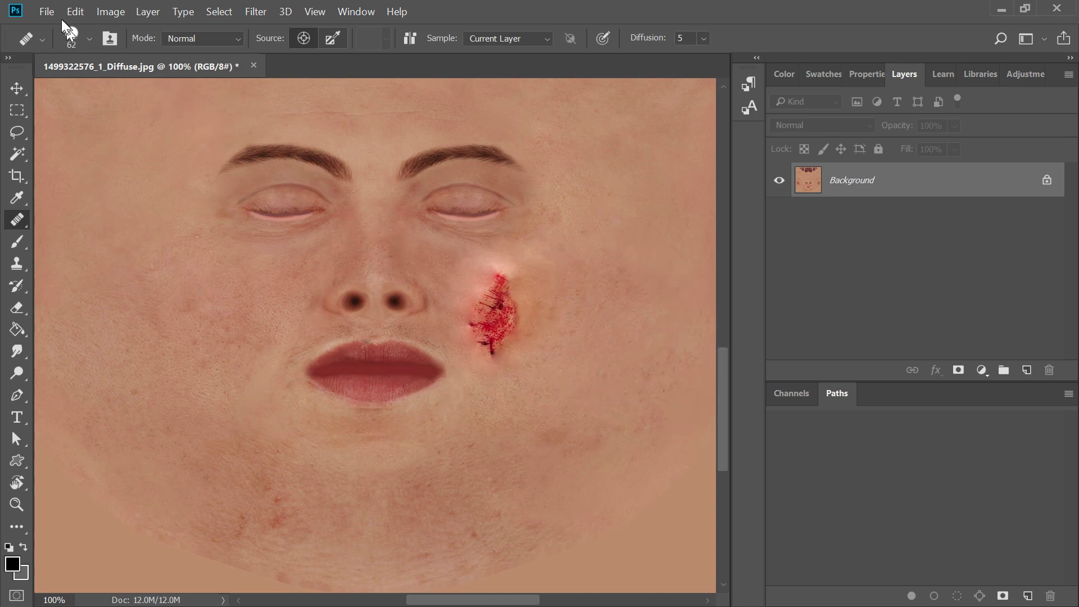
# Step: Save the edited diffuse texture and switch to Character Creator to inspect the wound on the head's cheek
pyautogui.click(45, 13)
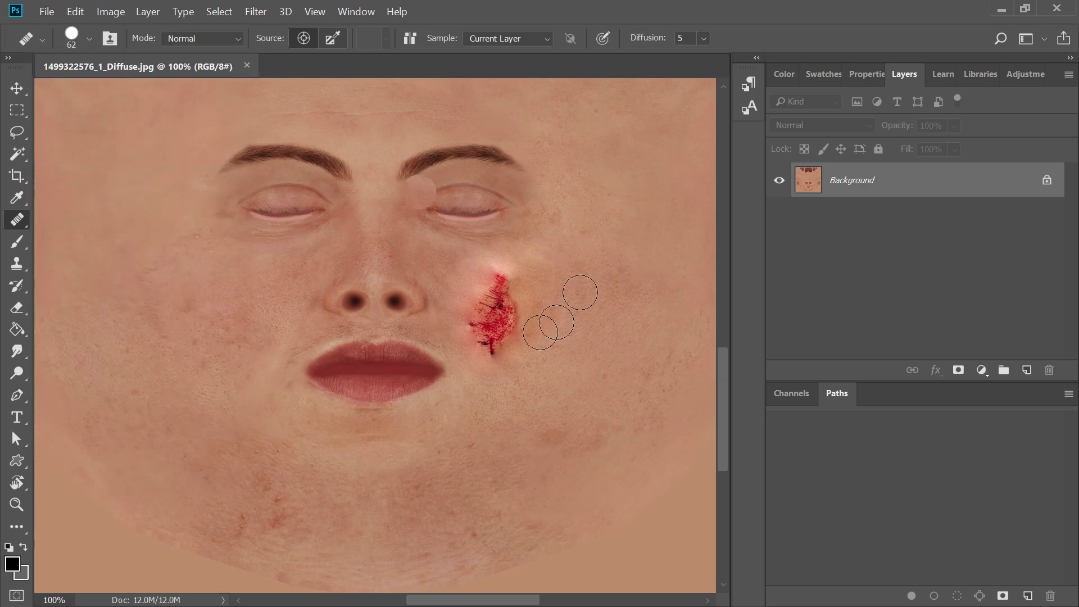
pyautogui.hotkey('alt', 'Tab')
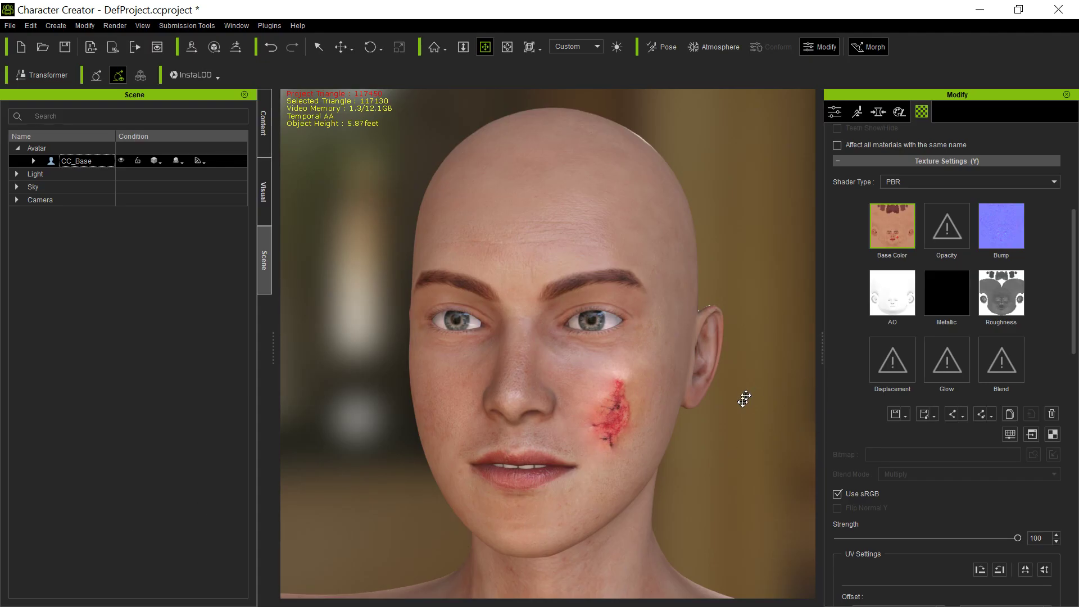
pyautogui.moveTo(718, 430); pyautogui.dragTo(718, 401)
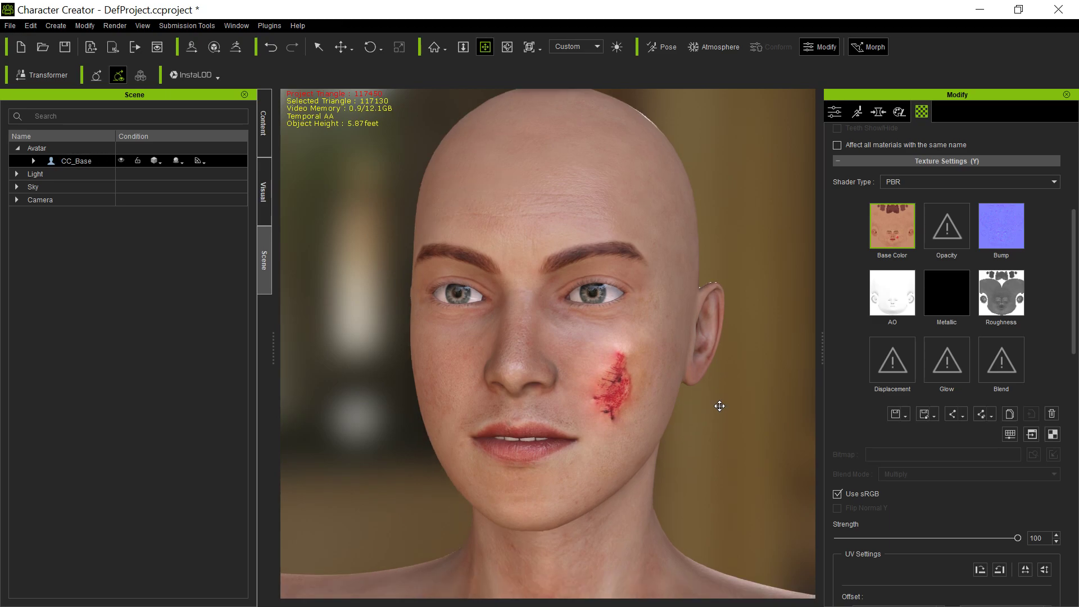
pyautogui.moveTo(730, 427); pyautogui.dragTo(628, 474, button='right')
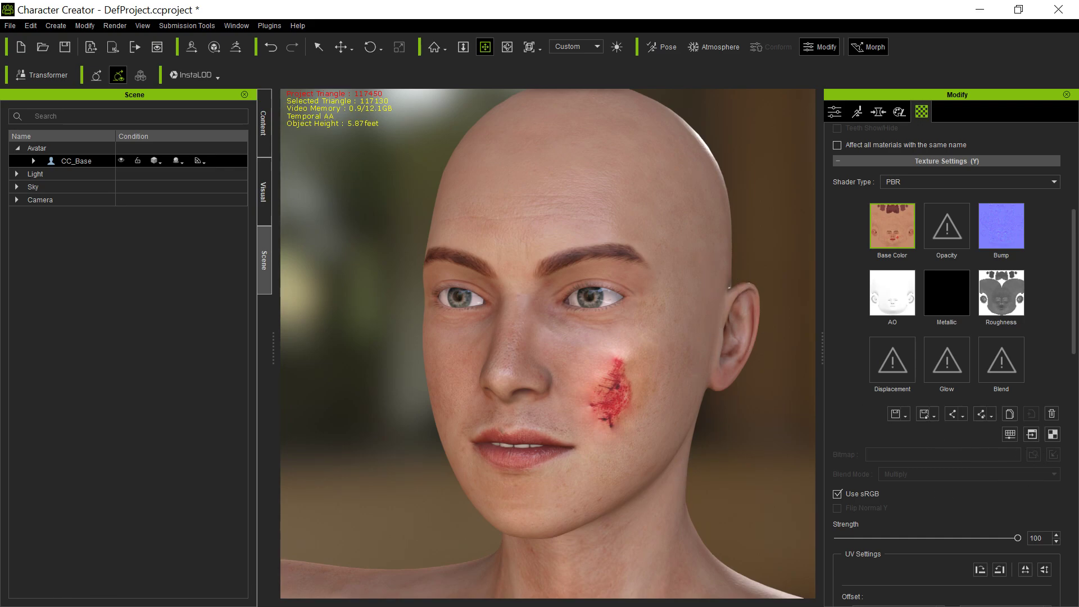
# Step: Close the diffuse texture in Photoshop and reopen the head's Base Color texture for editing from Character Creator
pyautogui.hotkey('alt', 'Tab')
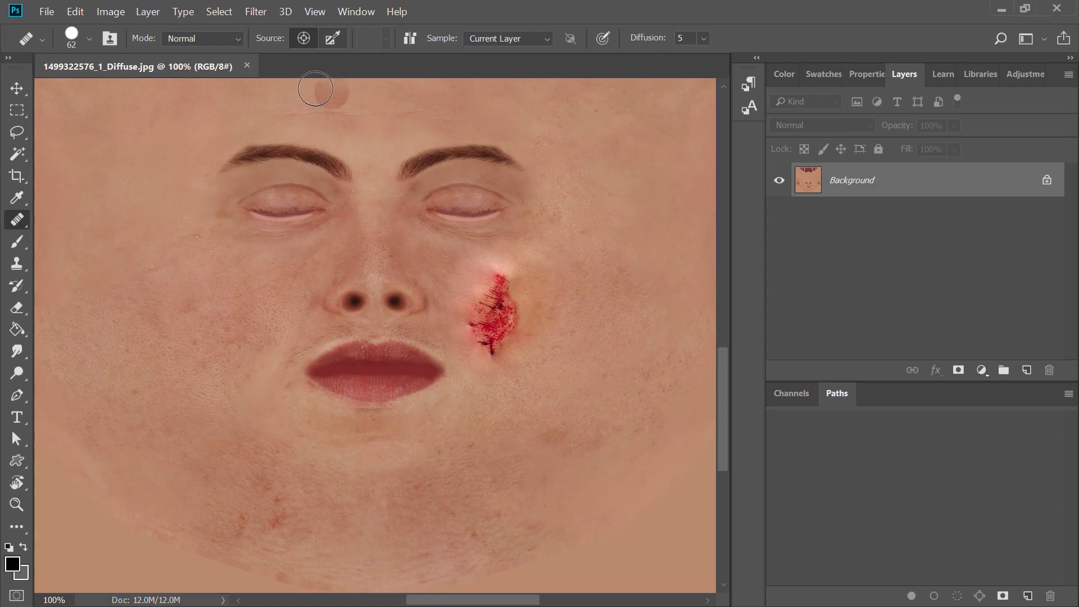
pyautogui.click(249, 65)
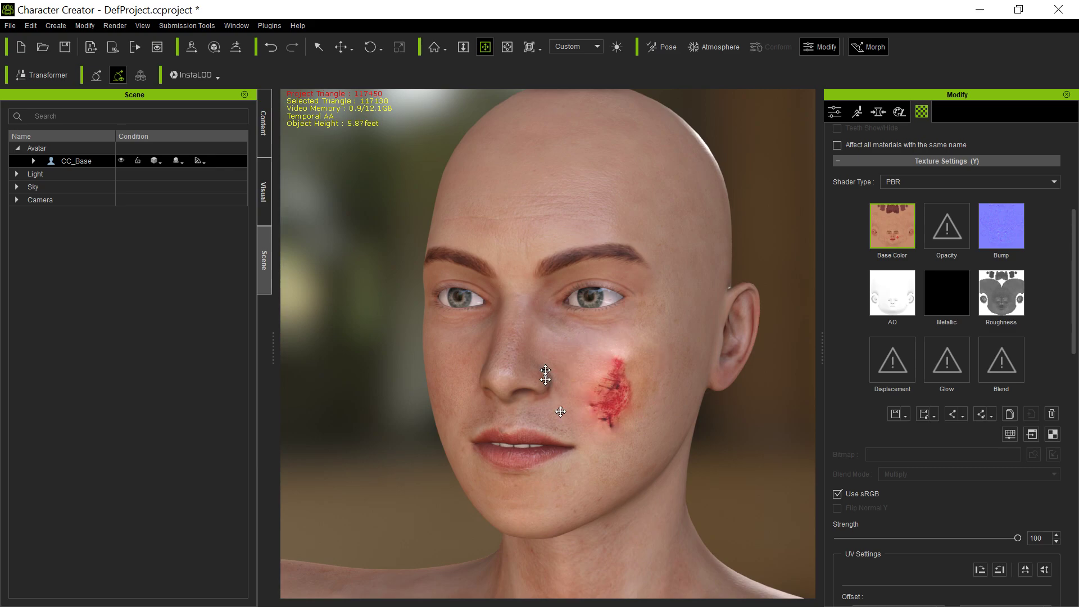
pyautogui.click(1026, 436)
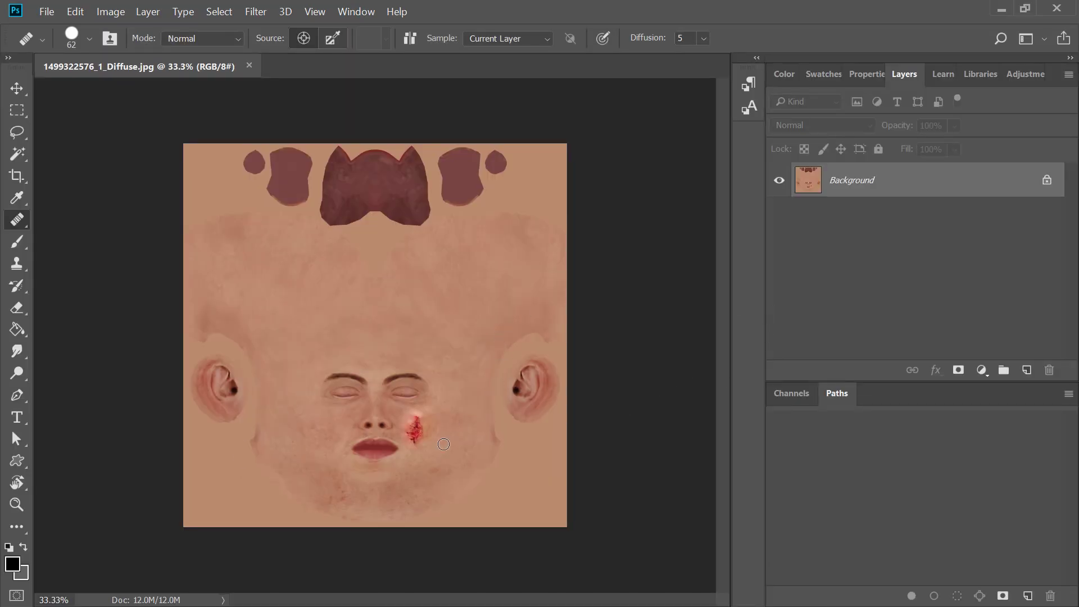
# Step: Paint over the dark red scrape on the cheek with the Healing Brush, sampling clean skin from the outer cheek beside it
pyautogui.hotkey('ctrl', '+')
pyautogui.hotkey('ctrl', '+')
pyautogui.hotkey('ctrl', '+')
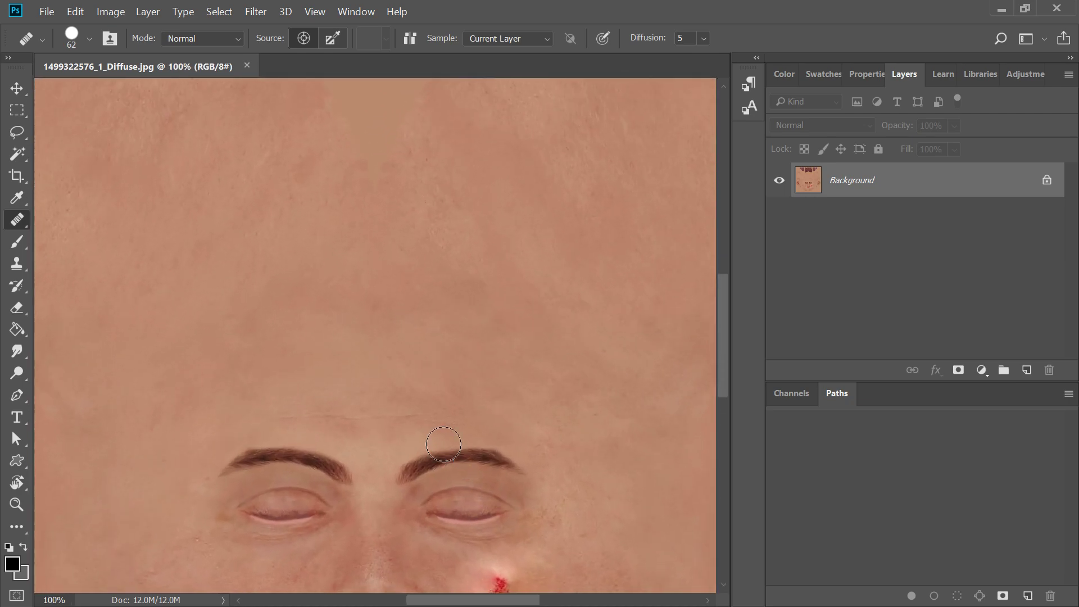
pyautogui.scroll(-8, 444, 444)
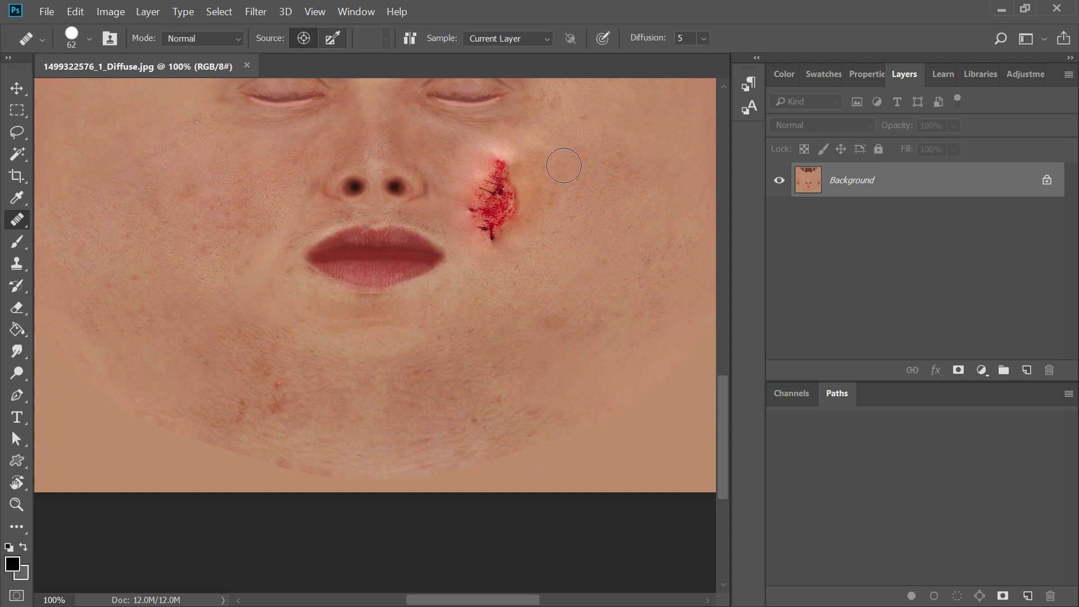
pyautogui.click(503, 169)
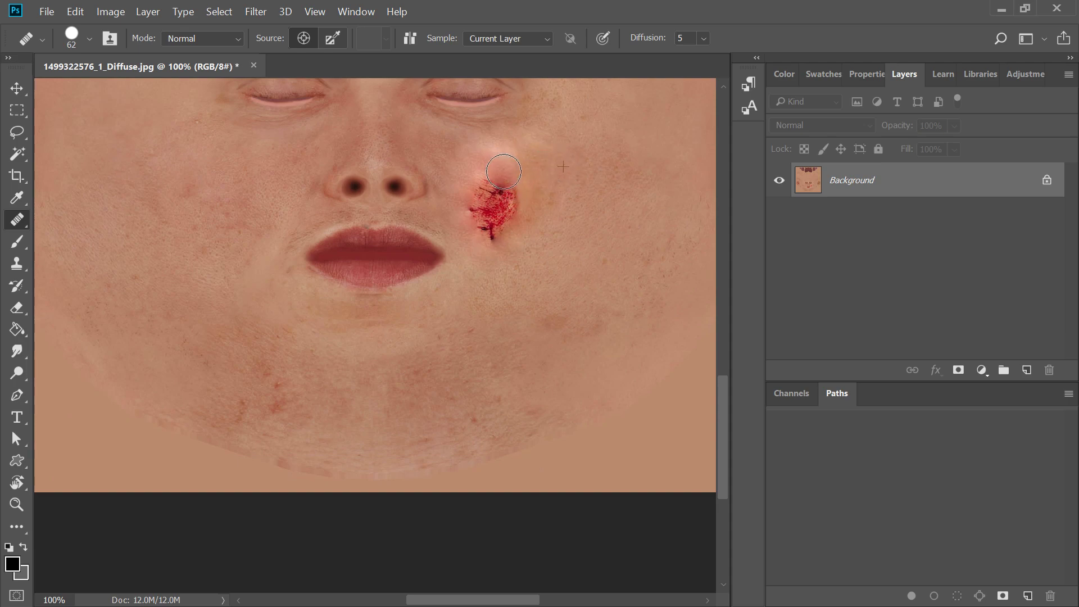
pyautogui.click(494, 228)
pyautogui.click(495, 222)
pyautogui.click(499, 216)
pyautogui.click(501, 212)
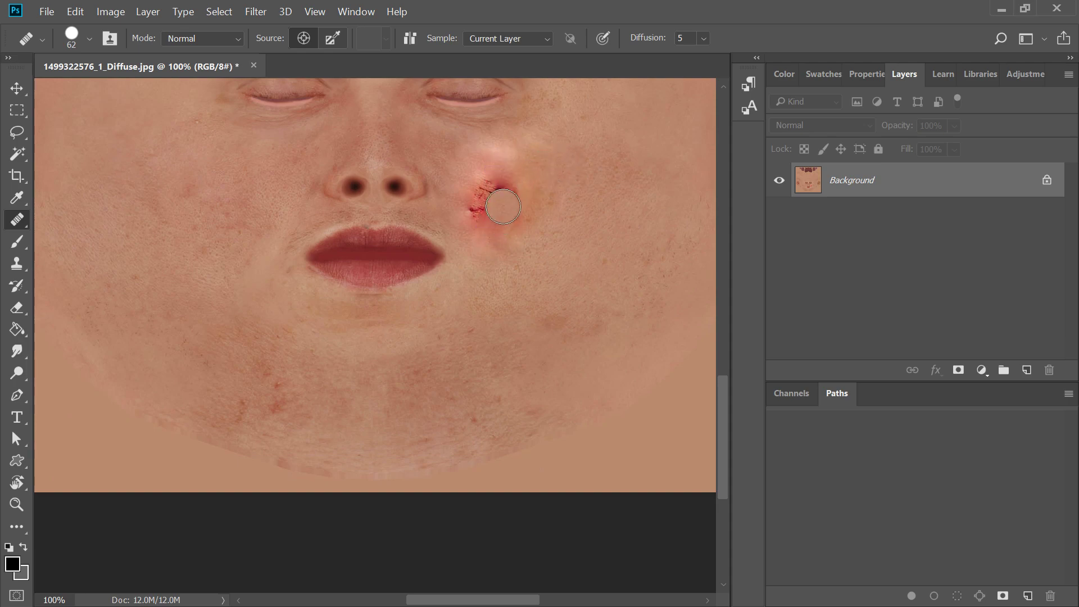
pyautogui.click(496, 192)
pyautogui.click(494, 176)
pyautogui.click(473, 193)
pyautogui.click(473, 193)
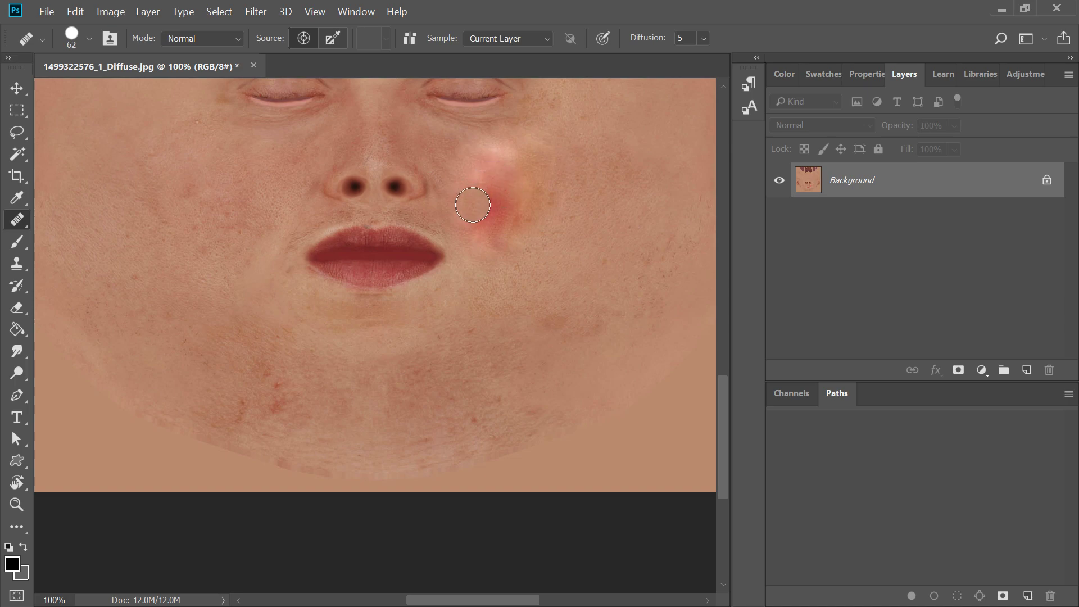
pyautogui.click(476, 225)
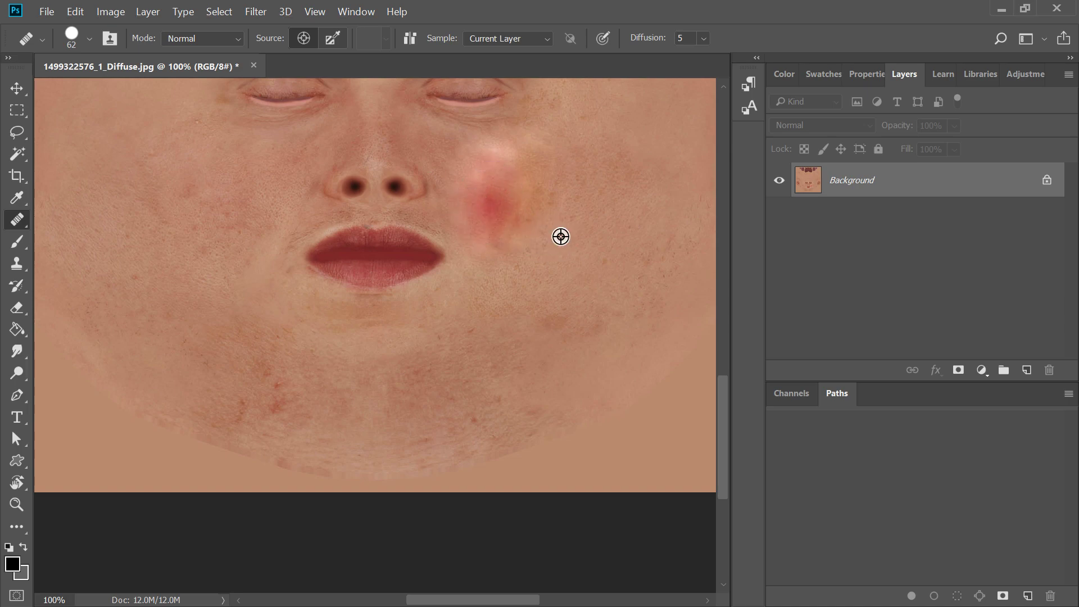
# Step: Resample skin from the lower outer cheek and soften the remaining red patch with the Healing Brush
pyautogui.click(503, 208)
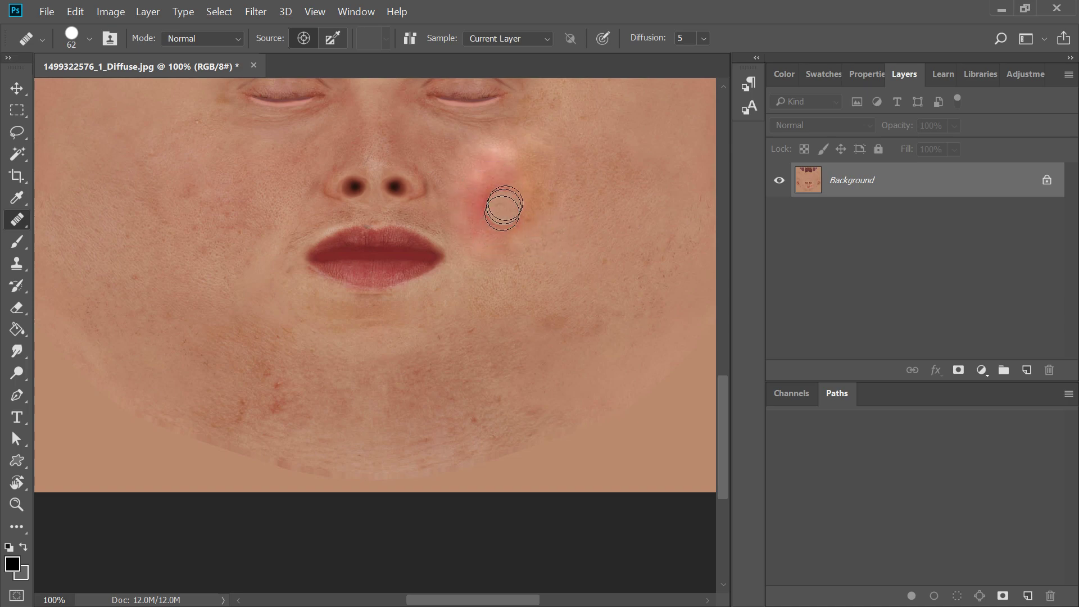
pyautogui.click(504, 168)
pyautogui.click(494, 155)
pyautogui.click(486, 194)
pyautogui.click(481, 211)
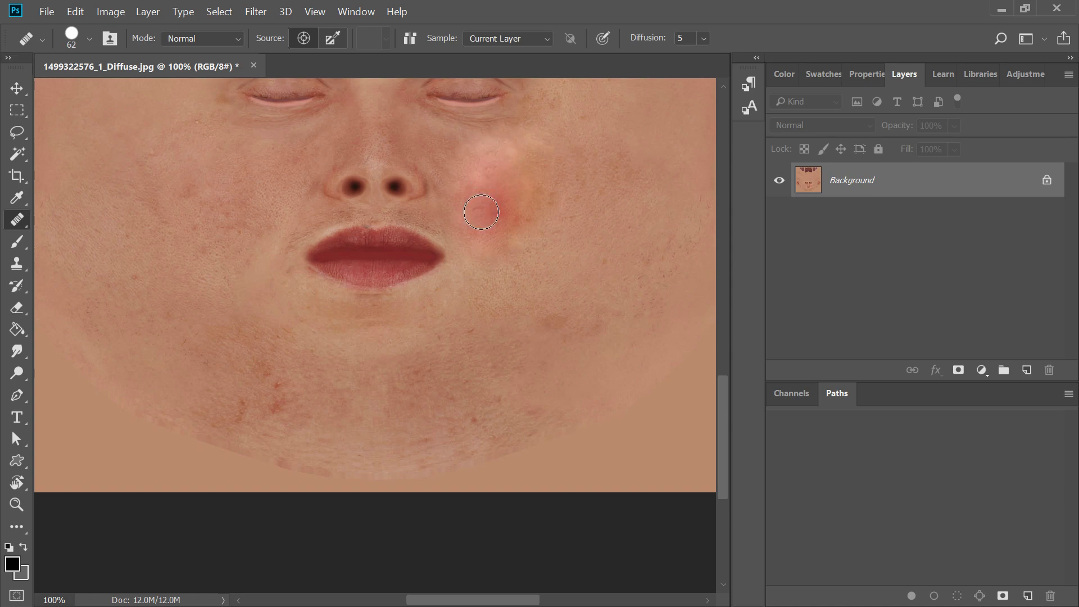
pyautogui.click(478, 223)
pyautogui.click(495, 210)
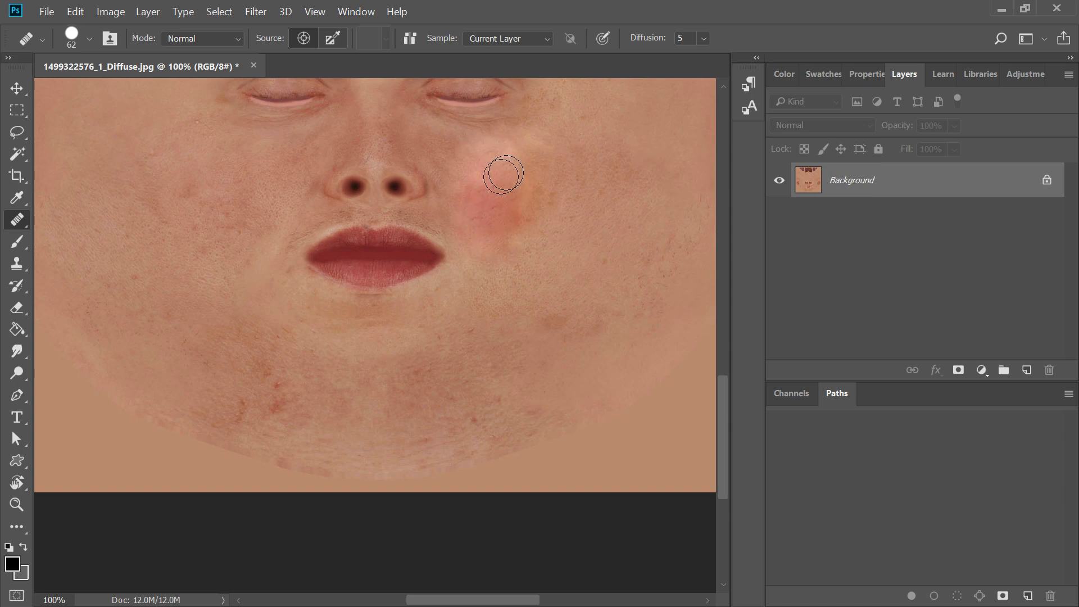
pyautogui.click(502, 229)
# Step: Save the healed cheek texture and switch to Character Creator to update the head
pyautogui.click(44, 16)
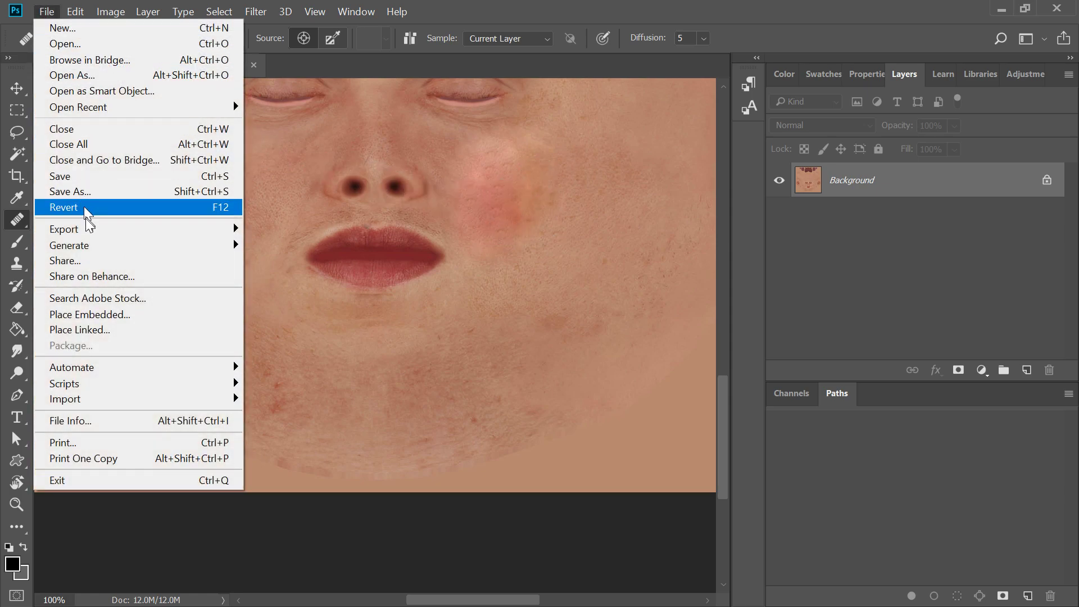
pyautogui.click(89, 175)
pyautogui.hotkey('alt', 'Tab')
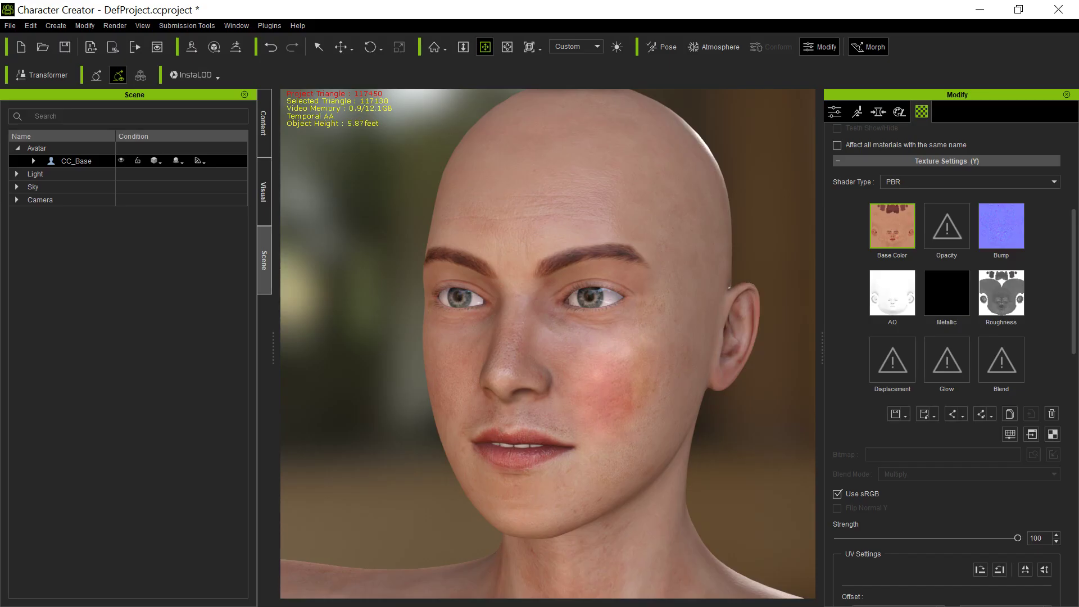